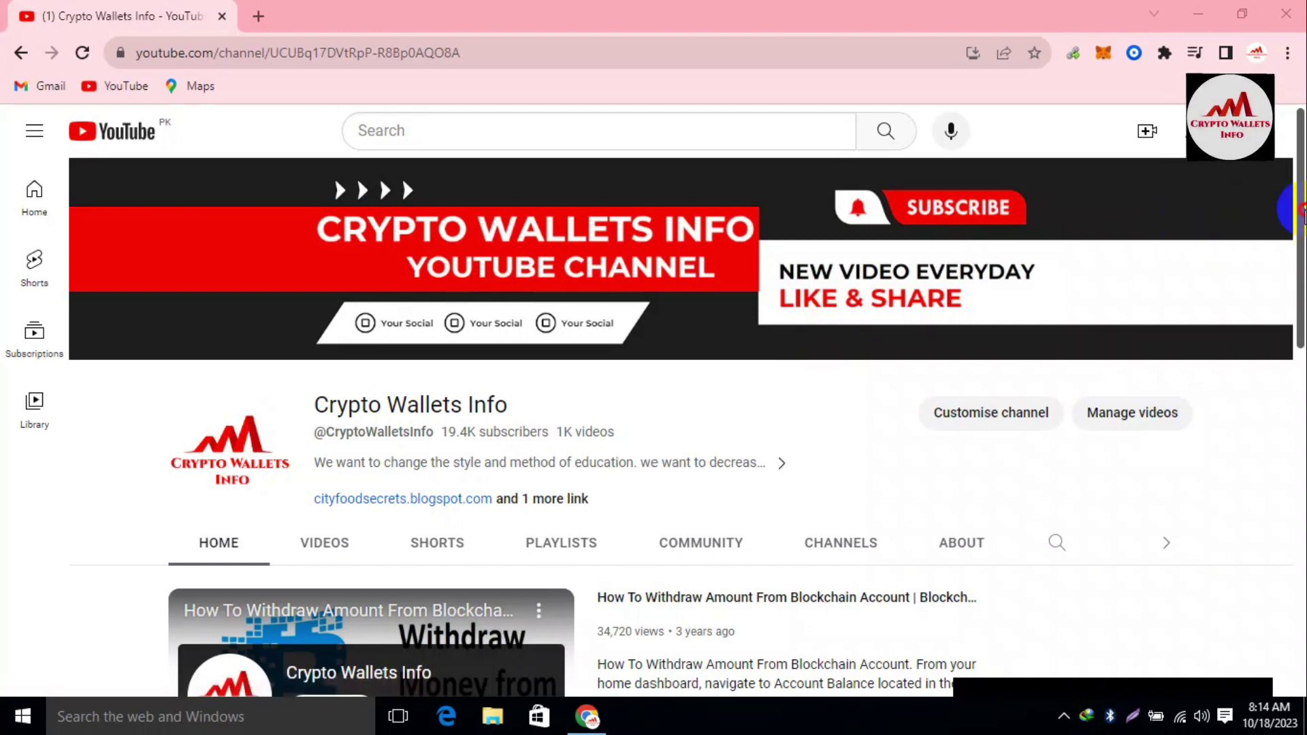
{"action": "left_click_drag", "start_coordinate": [1289, 210], "coordinate": [1295, 460]}
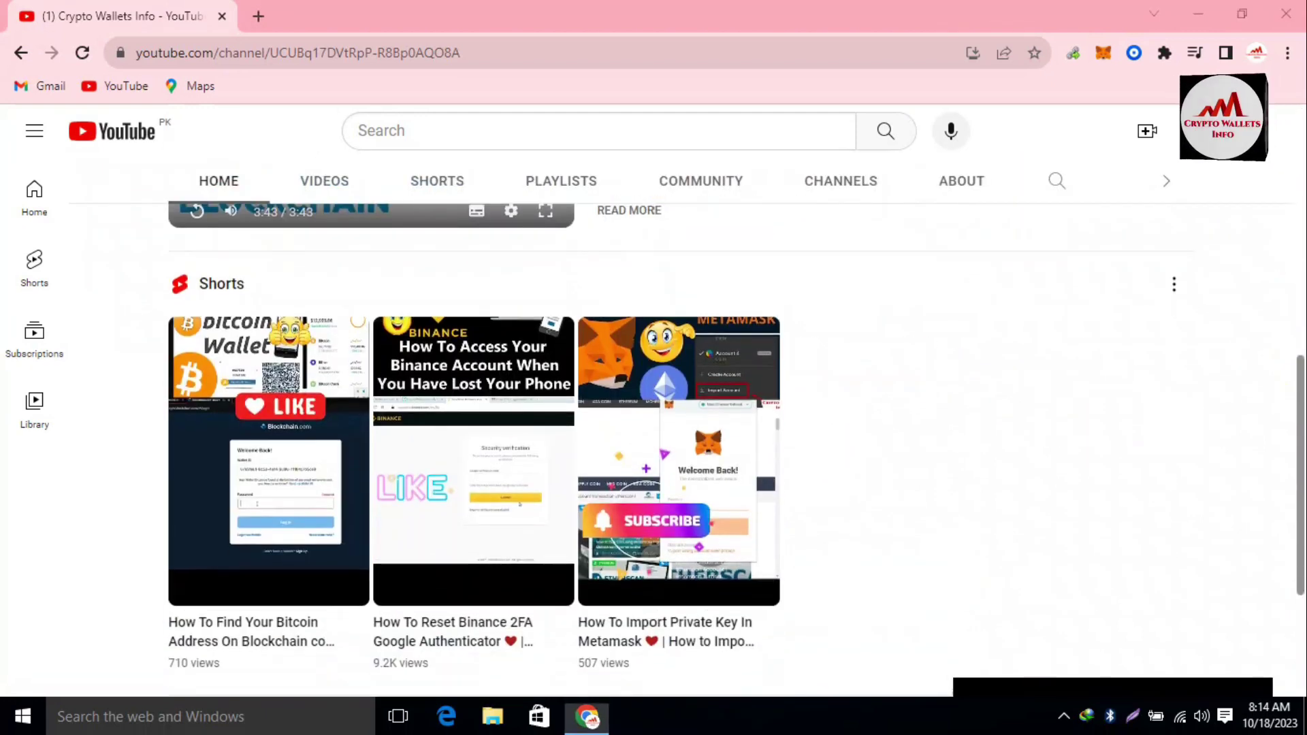
{"action": "scroll", "coordinate": [1287, 539], "scroll_direction": "up", "scroll_amount": 5}
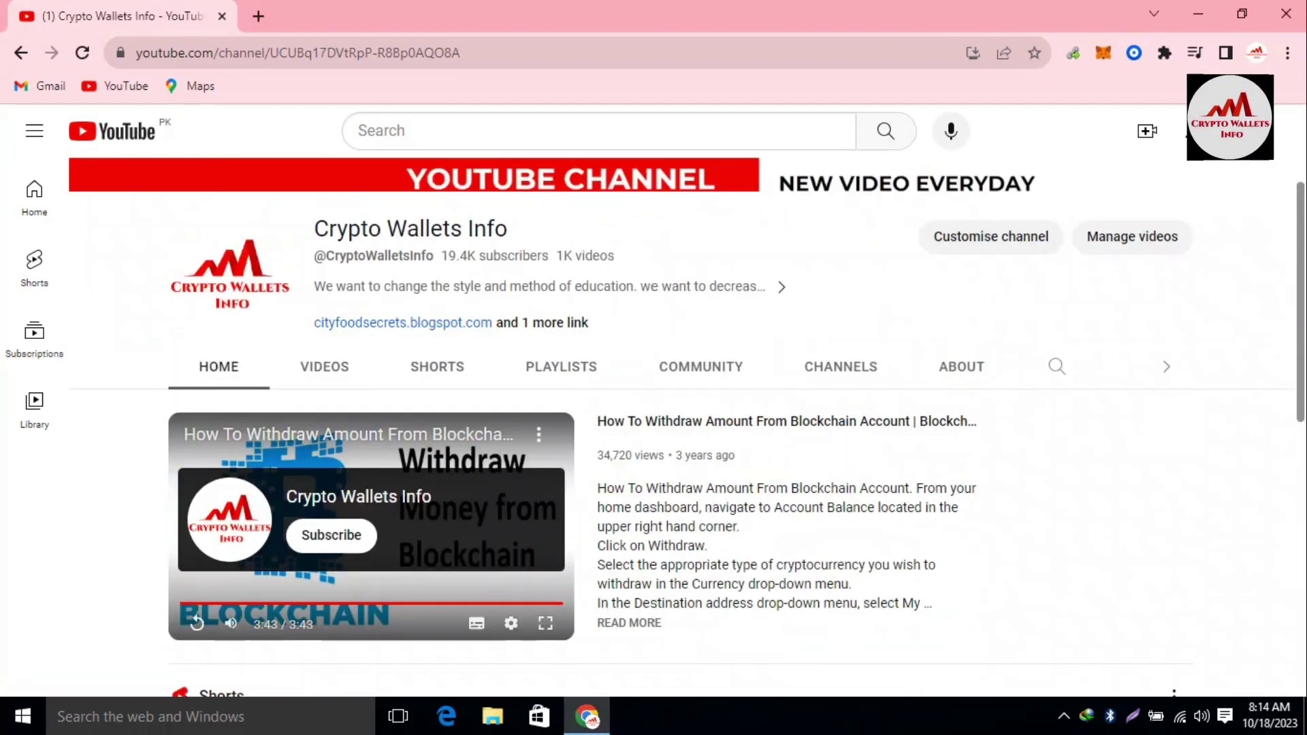
Open the Crypto Wallets Info channel's Videos tab and highlight the channel name
{"action": "left_click", "coordinate": [332, 370]}
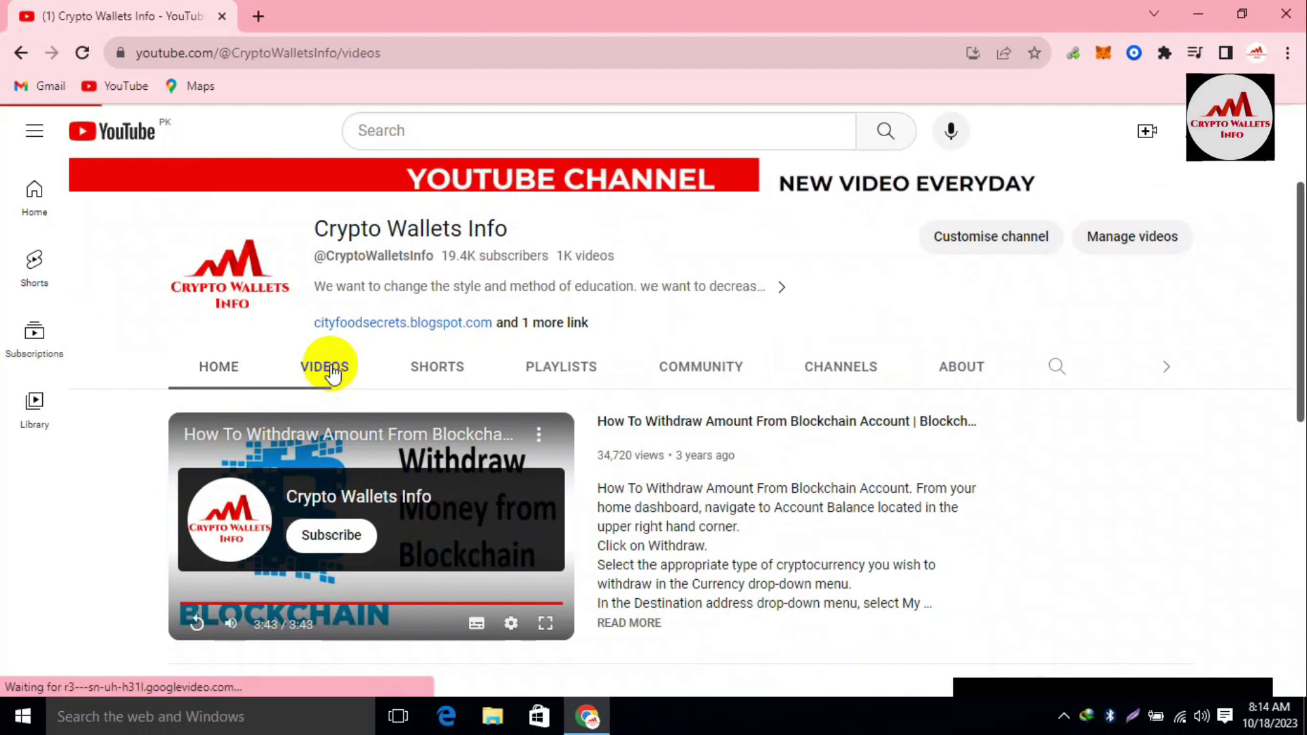
{"action": "scroll", "coordinate": [1292, 241], "scroll_direction": "up", "scroll_amount": 2}
{"action": "left_click_drag", "start_coordinate": [1295, 209], "coordinate": [1292, 327]}
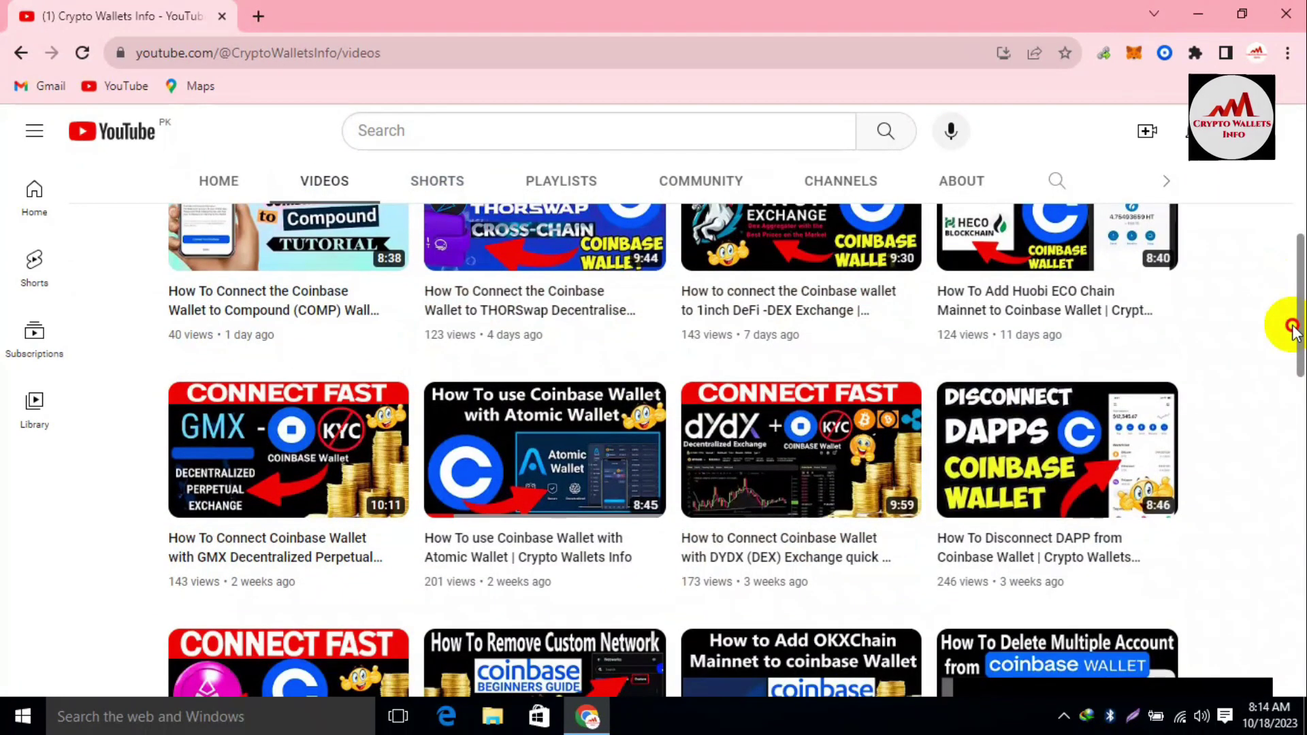
{"action": "mouse_move", "coordinate": [1292, 327]}
{"action": "left_mouse_down"}
{"action": "mouse_move", "coordinate": [1285, 423]}
{"action": "mouse_move", "coordinate": [1290, 445]}
{"action": "mouse_move", "coordinate": [1299, 424]}
{"action": "mouse_move", "coordinate": [1298, 467]}
{"action": "left_mouse_up"}
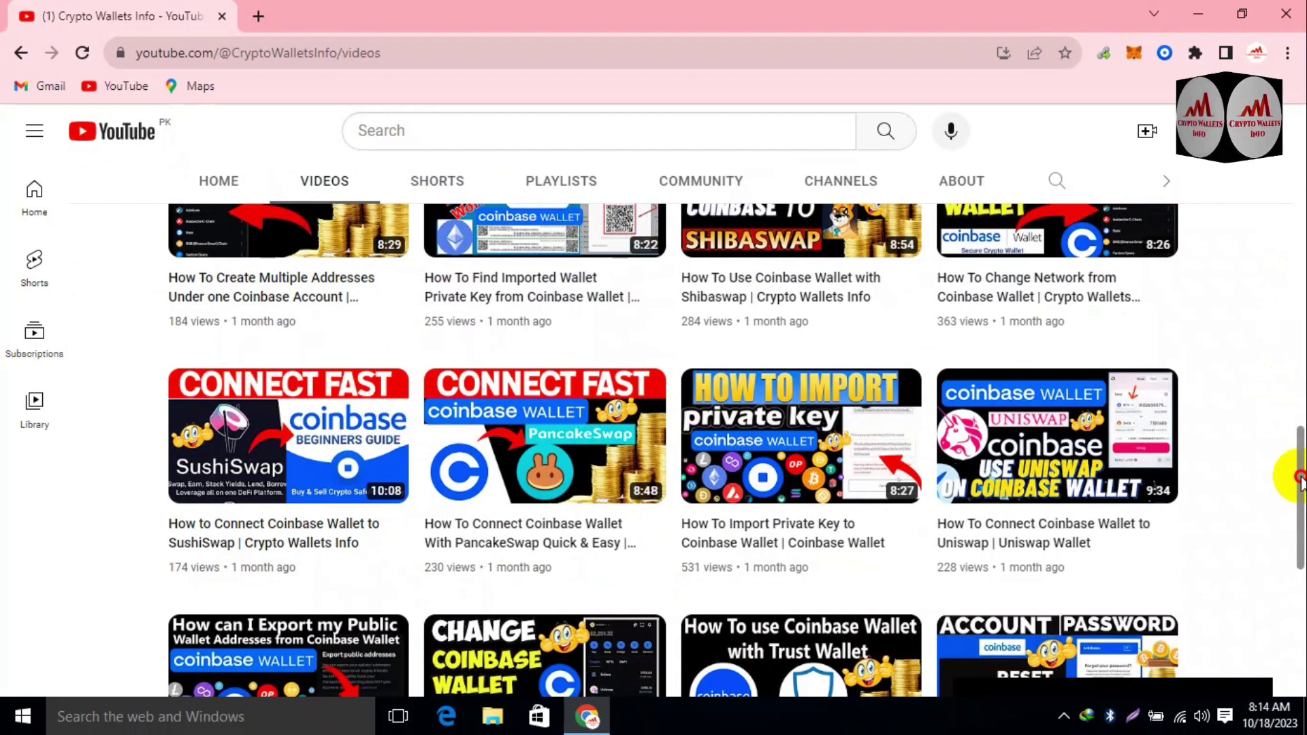
{"action": "left_click_drag", "start_coordinate": [1299, 480], "coordinate": [1298, 484]}
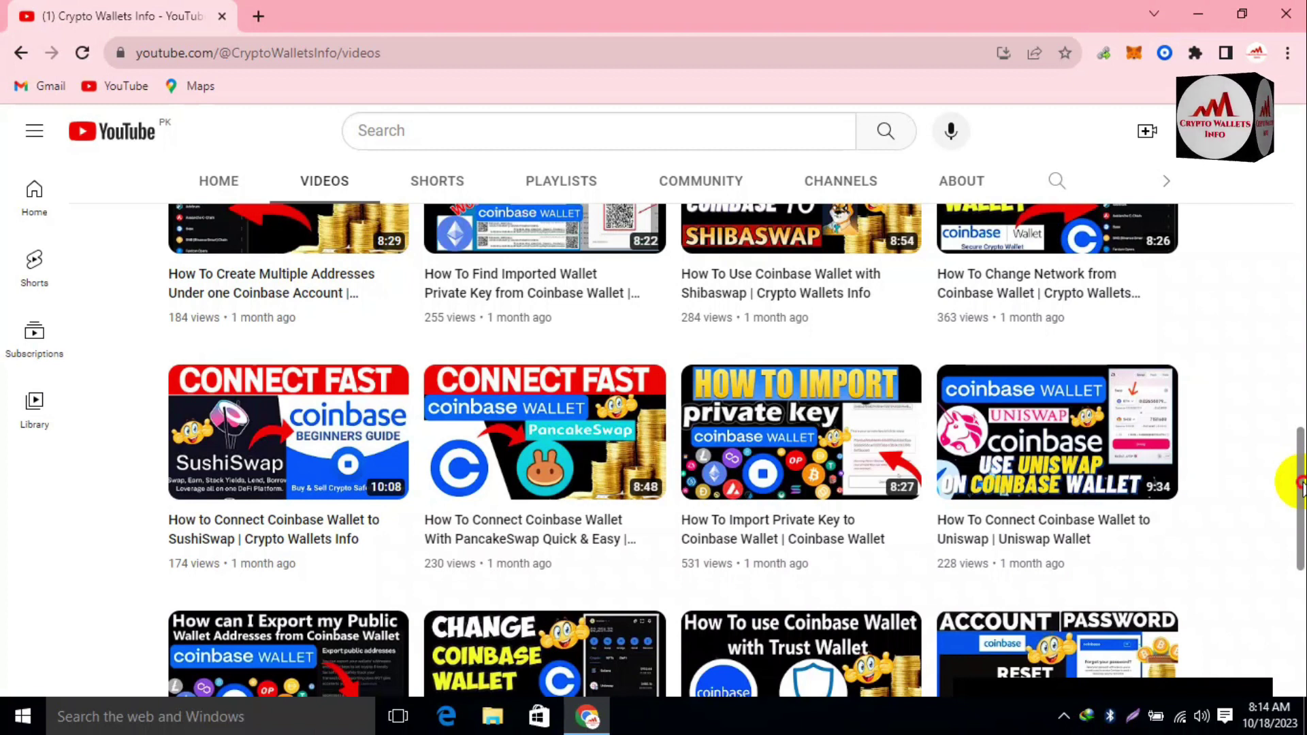
{"action": "left_click_drag", "start_coordinate": [1298, 485], "coordinate": [1299, 297]}
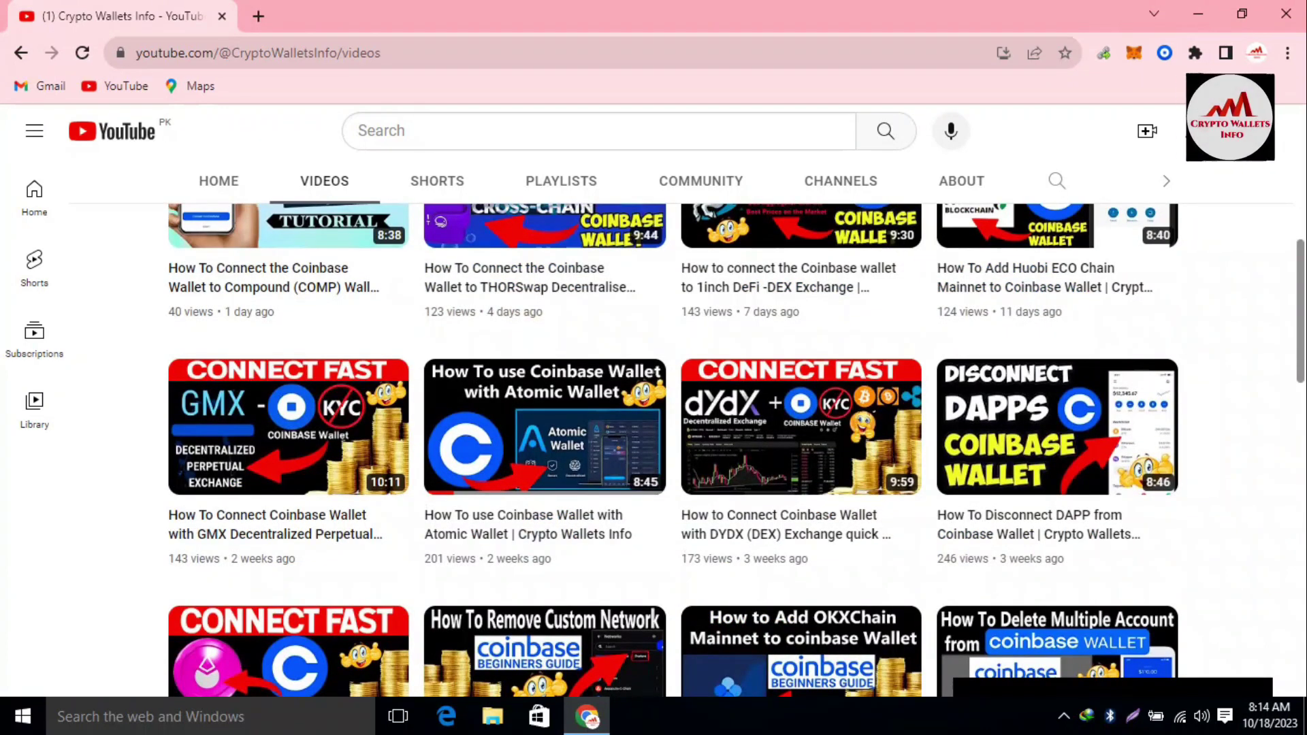
{"action": "scroll", "coordinate": [687, 434], "scroll_direction": "up", "scroll_amount": 2}
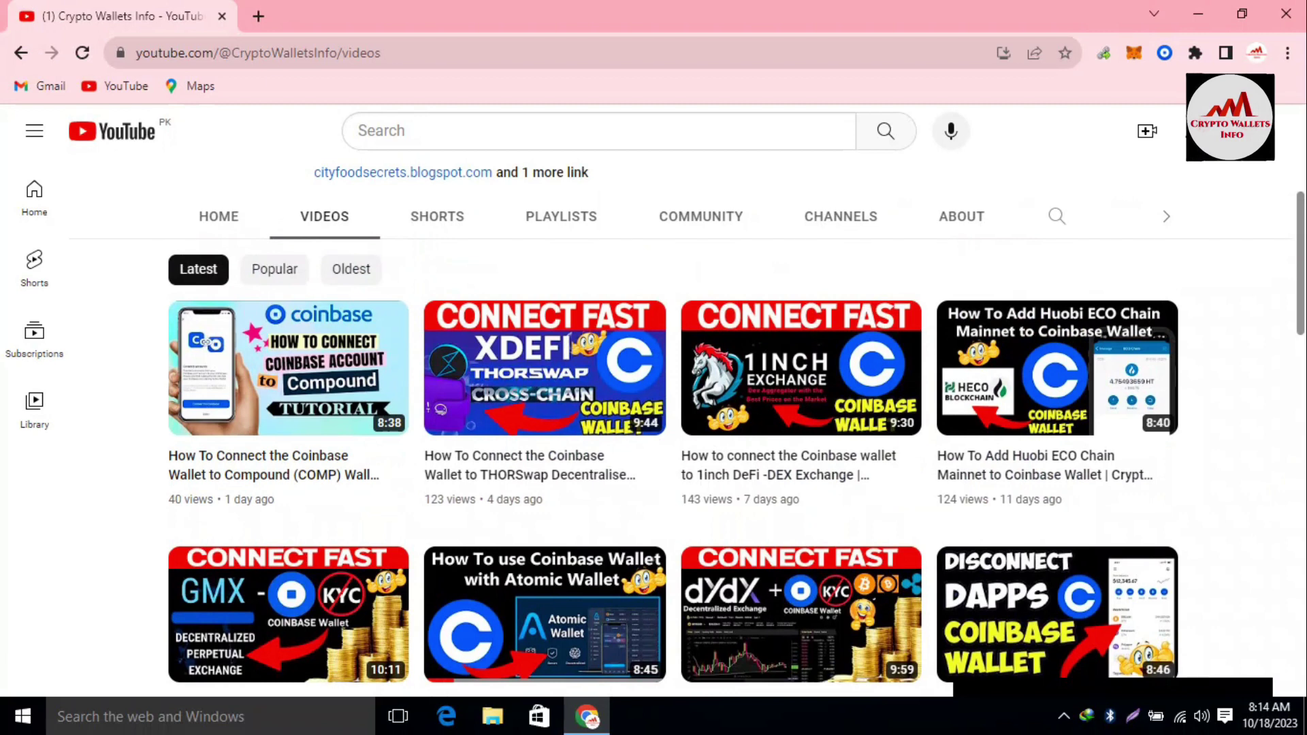
{"action": "left_click_drag", "start_coordinate": [1300, 261], "coordinate": [1300, 199]}
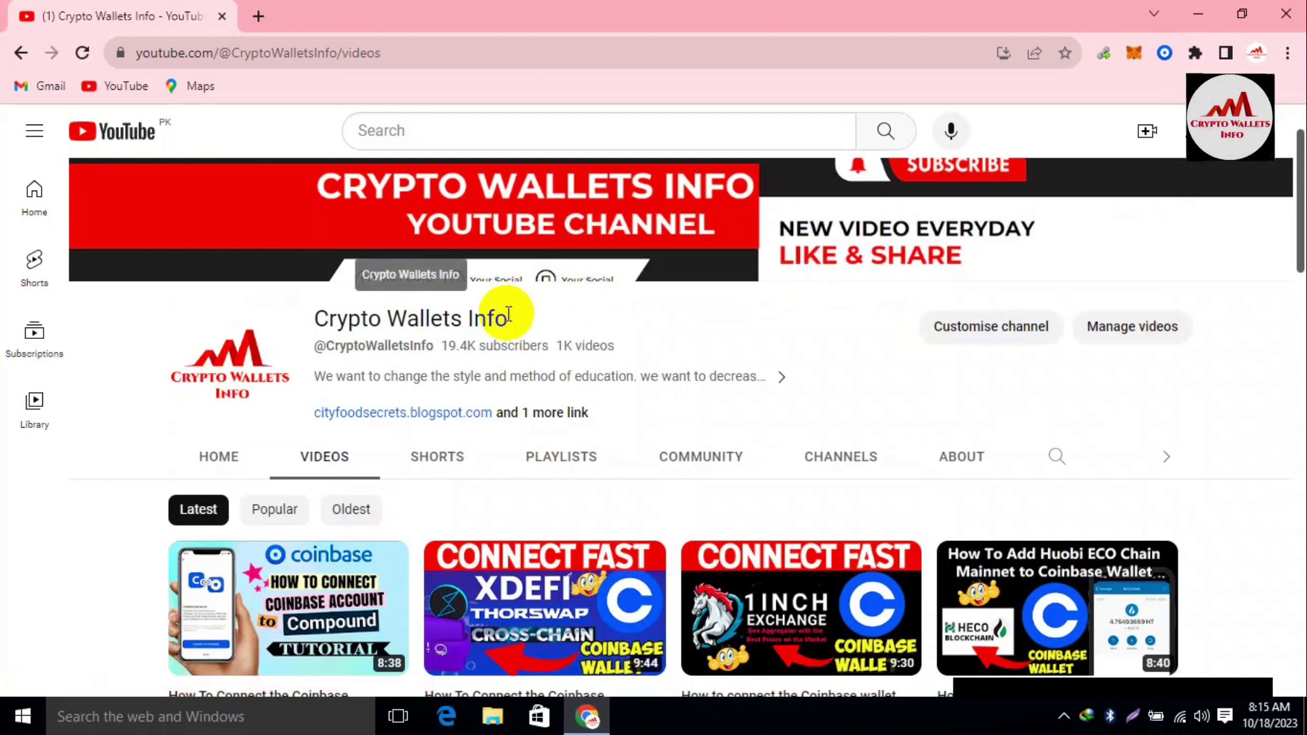
{"action": "left_click_drag", "start_coordinate": [507, 313], "coordinate": [307, 308]}
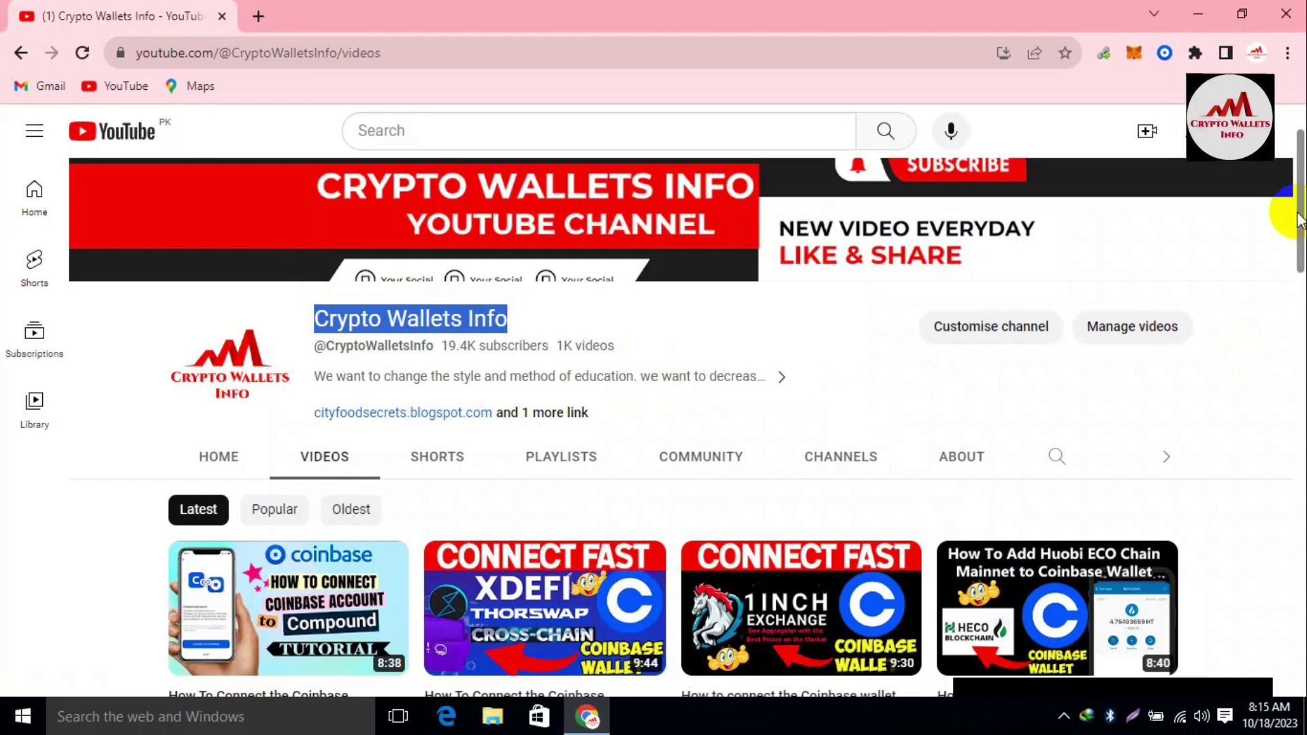
Start a new Coinbase Wallet, acknowledge the backup warning, and reveal the recovery phrase
{"action": "left_click", "coordinate": [1166, 54]}
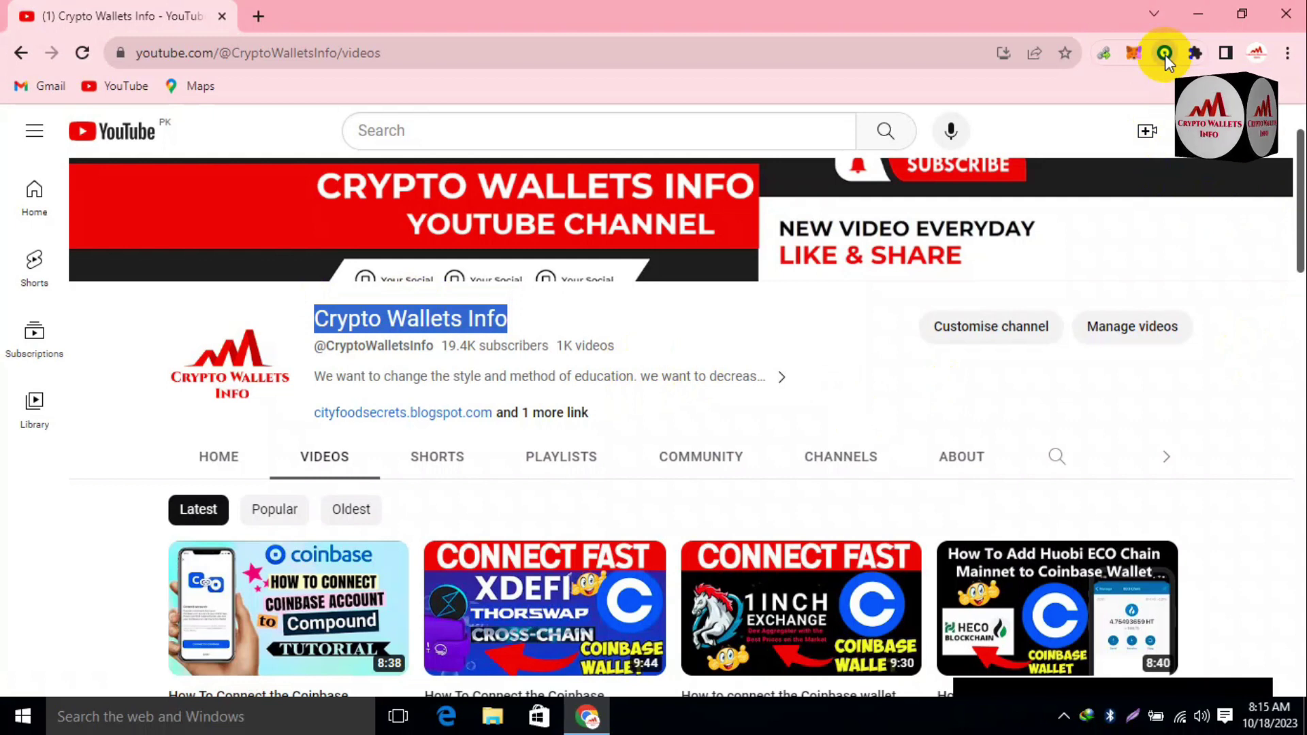
{"action": "left_click", "coordinate": [1164, 54]}
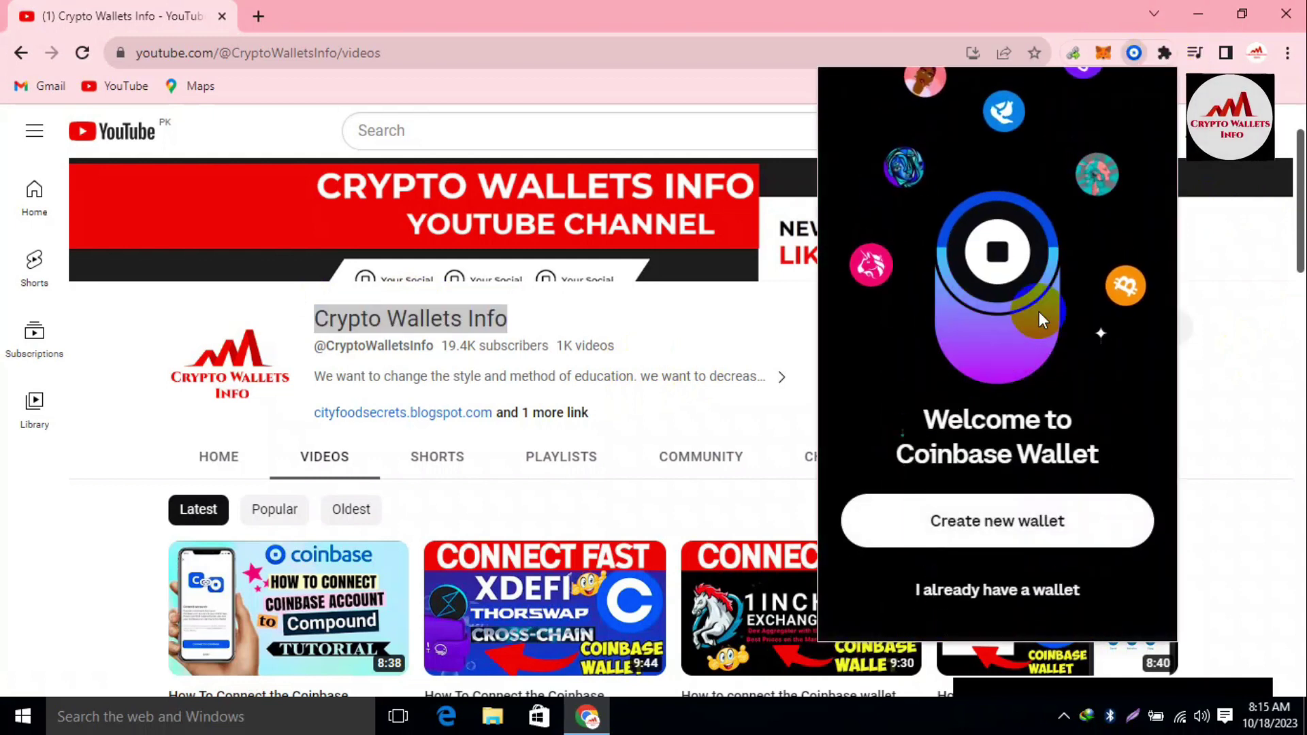
{"action": "left_click", "coordinate": [991, 530]}
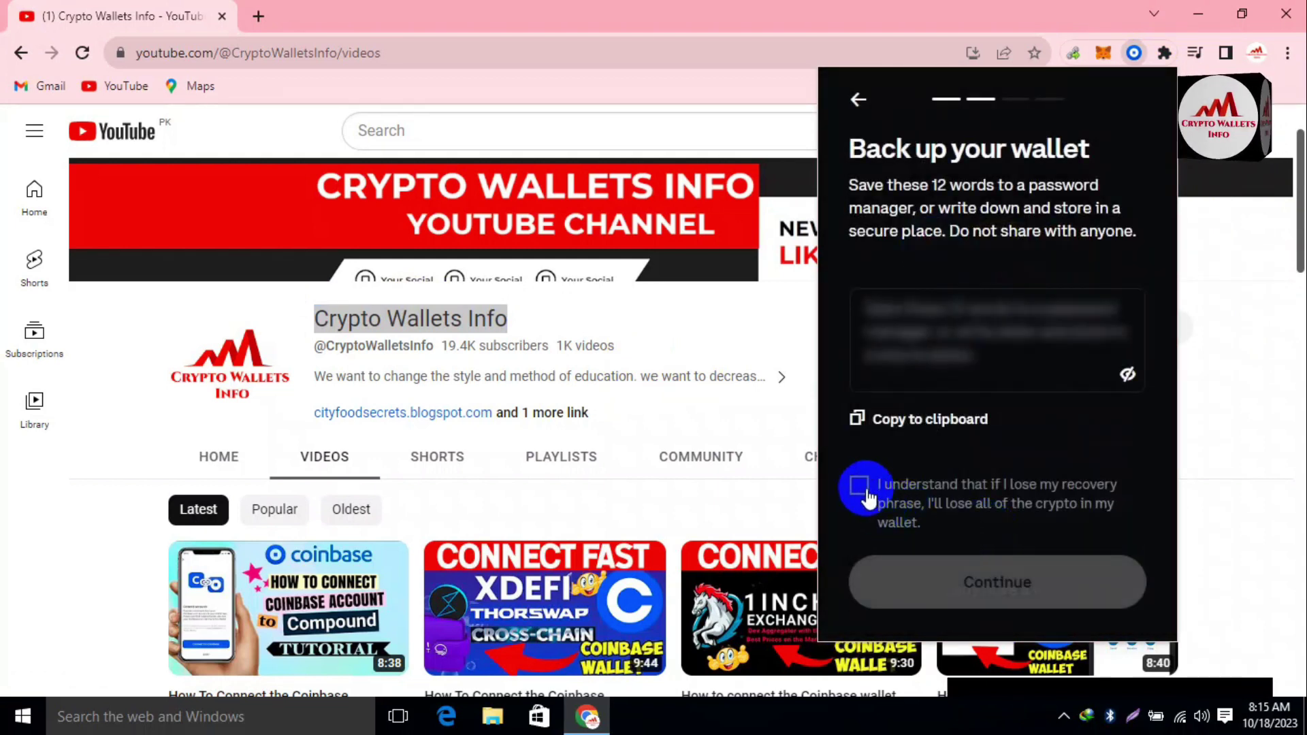
{"action": "left_click", "coordinate": [859, 487]}
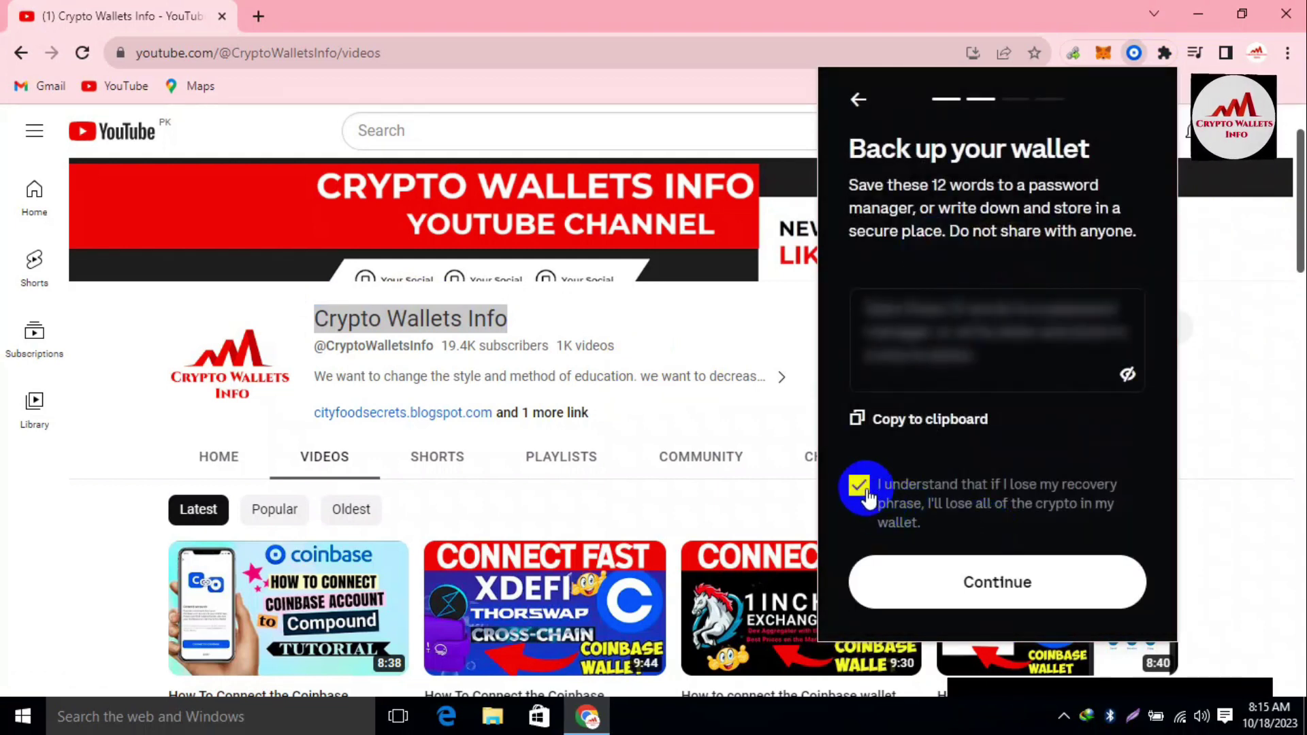
{"action": "left_click", "coordinate": [1129, 382]}
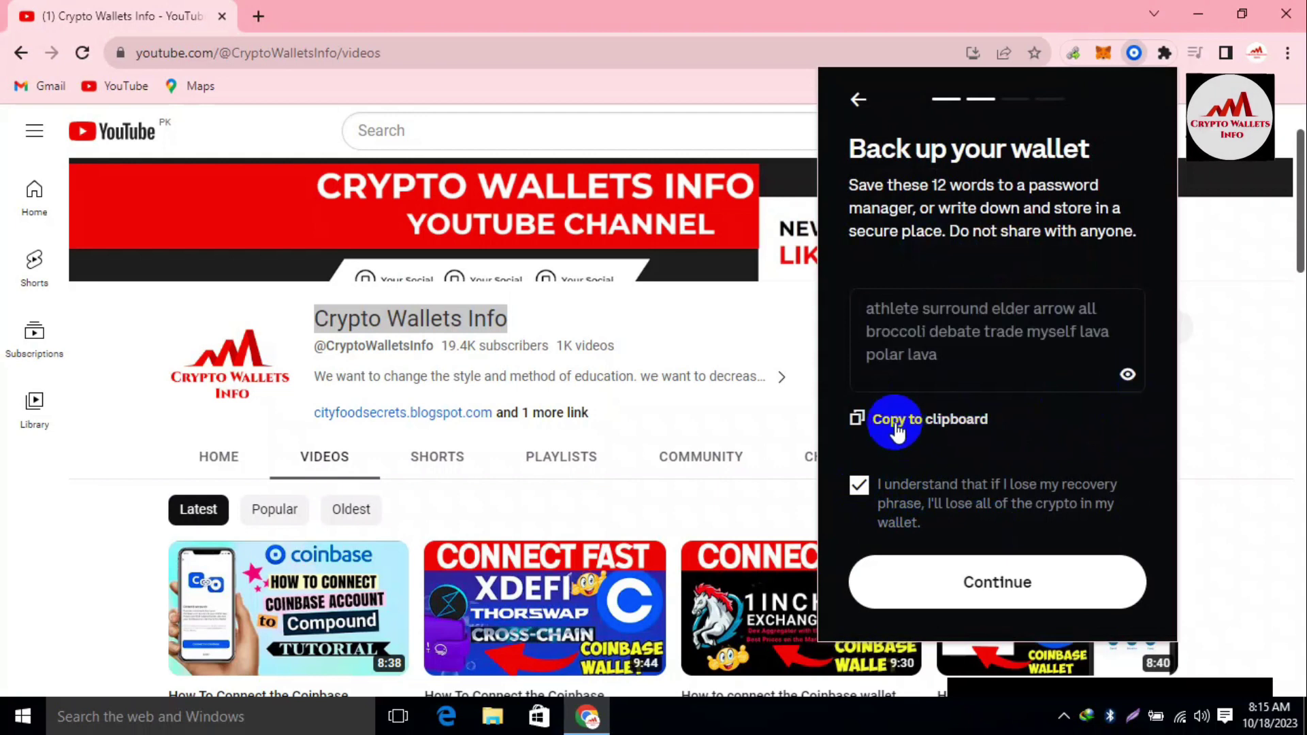
Paste the recovery phrase into a new Notepad note, then return to the wallet popup
{"action": "left_click", "coordinate": [256, 721]}
{"action": "type", "text": "no"}
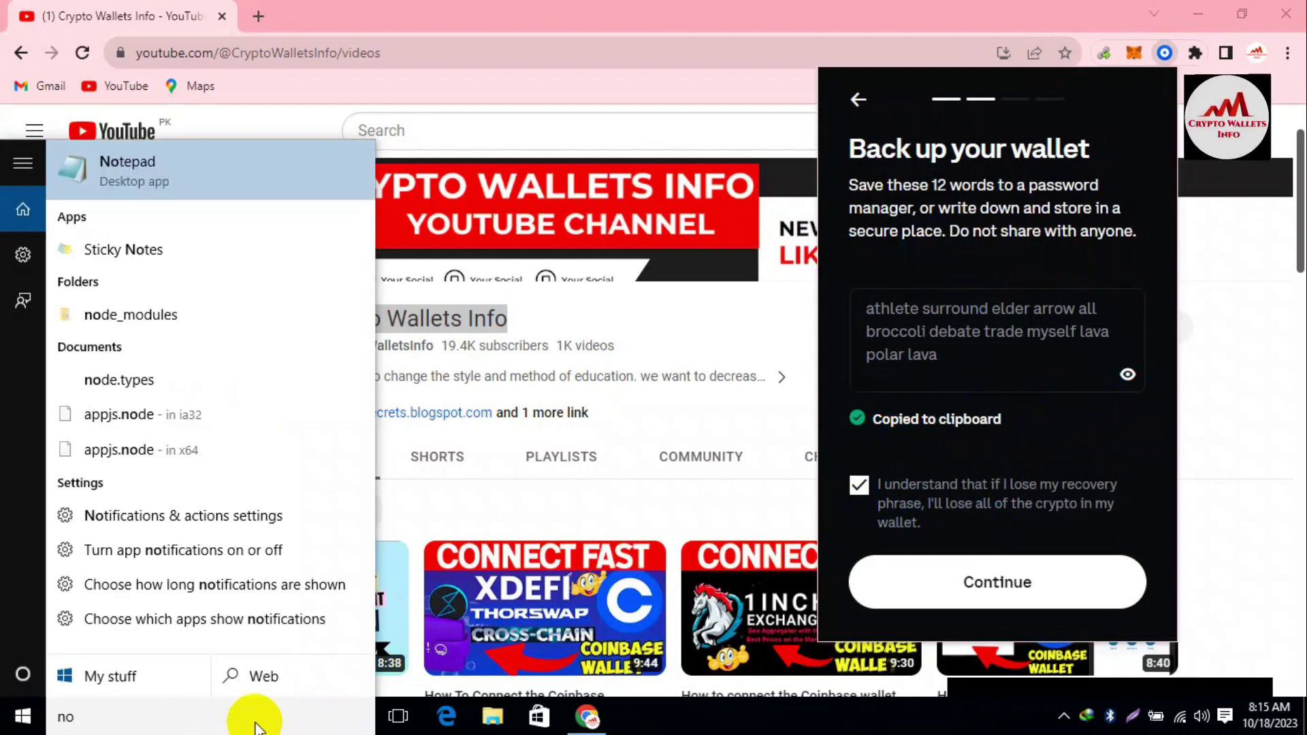
{"action": "left_click", "coordinate": [186, 174]}
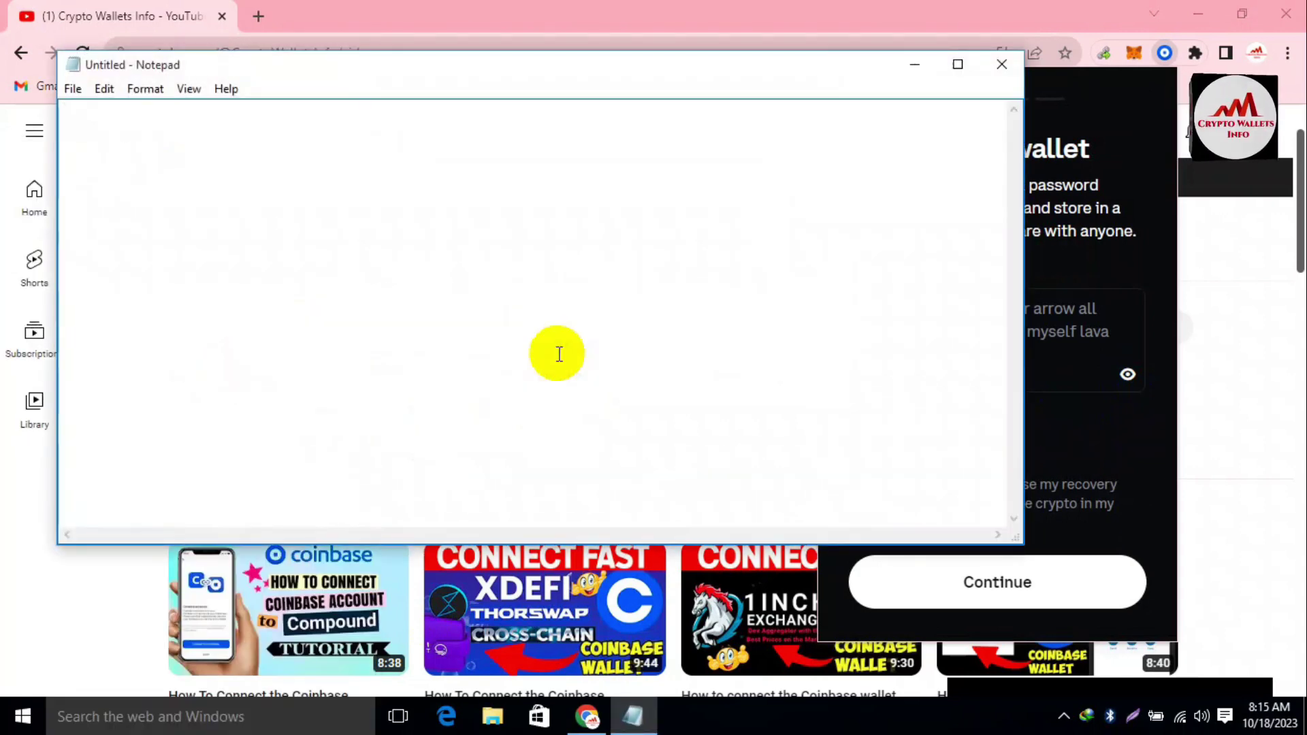
{"action": "key", "text": "ctrl+v"}
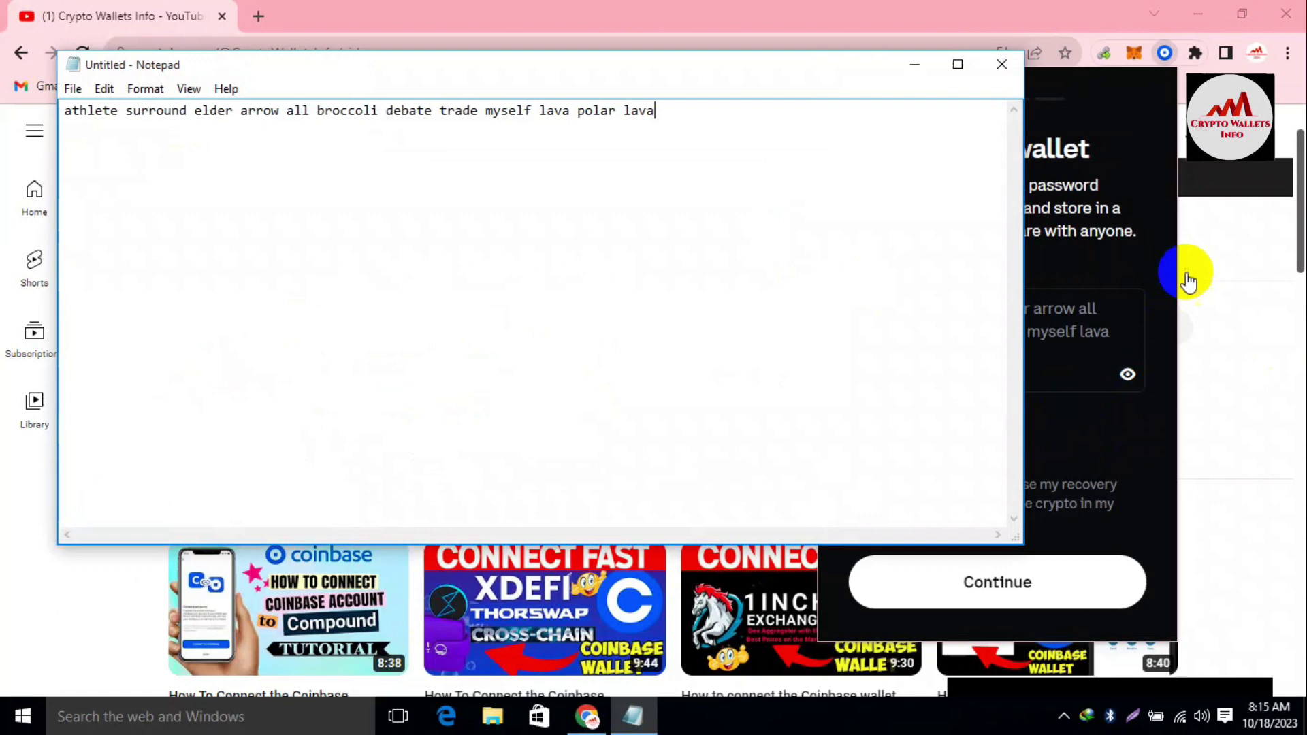
{"action": "left_click", "coordinate": [1175, 279]}
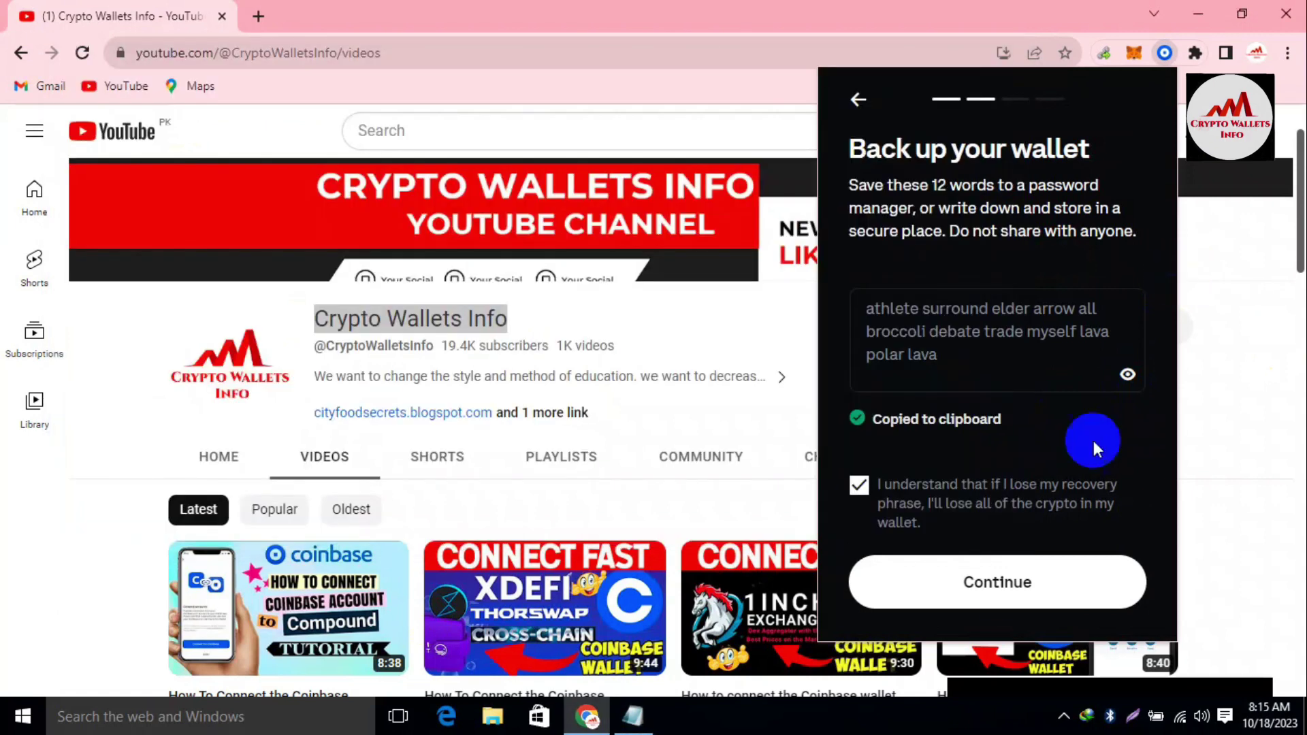
Verify the phrase by picking 'athlete' first and 'lava' last, checking the Notepad copy
{"action": "left_click", "coordinate": [980, 583]}
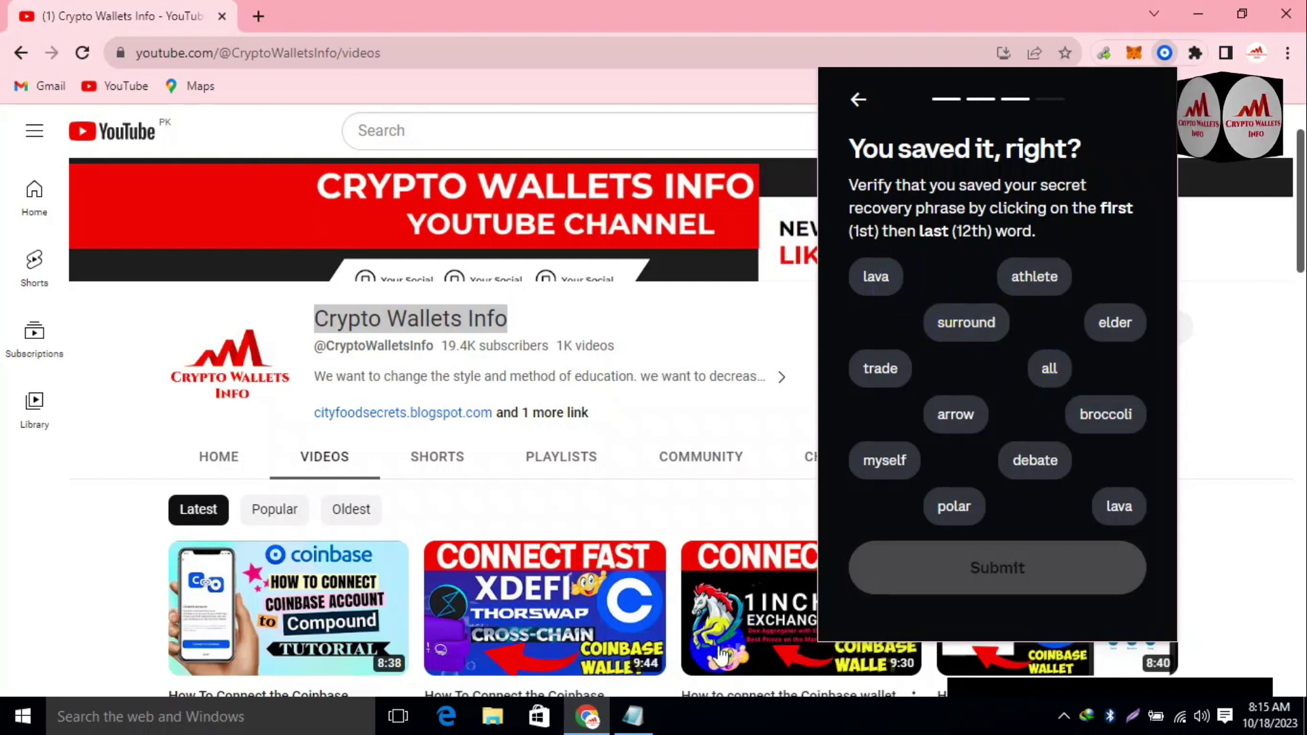
{"action": "left_click", "coordinate": [638, 718]}
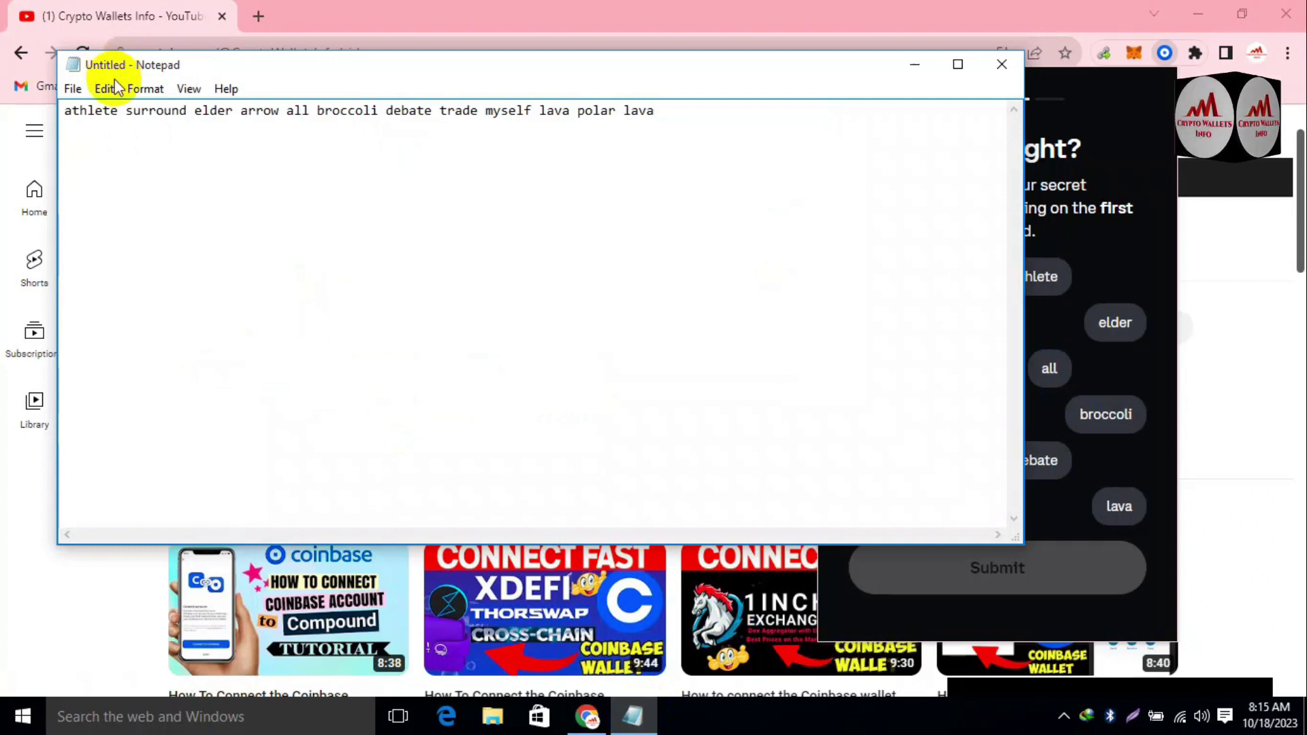
{"action": "left_click", "coordinate": [1164, 262]}
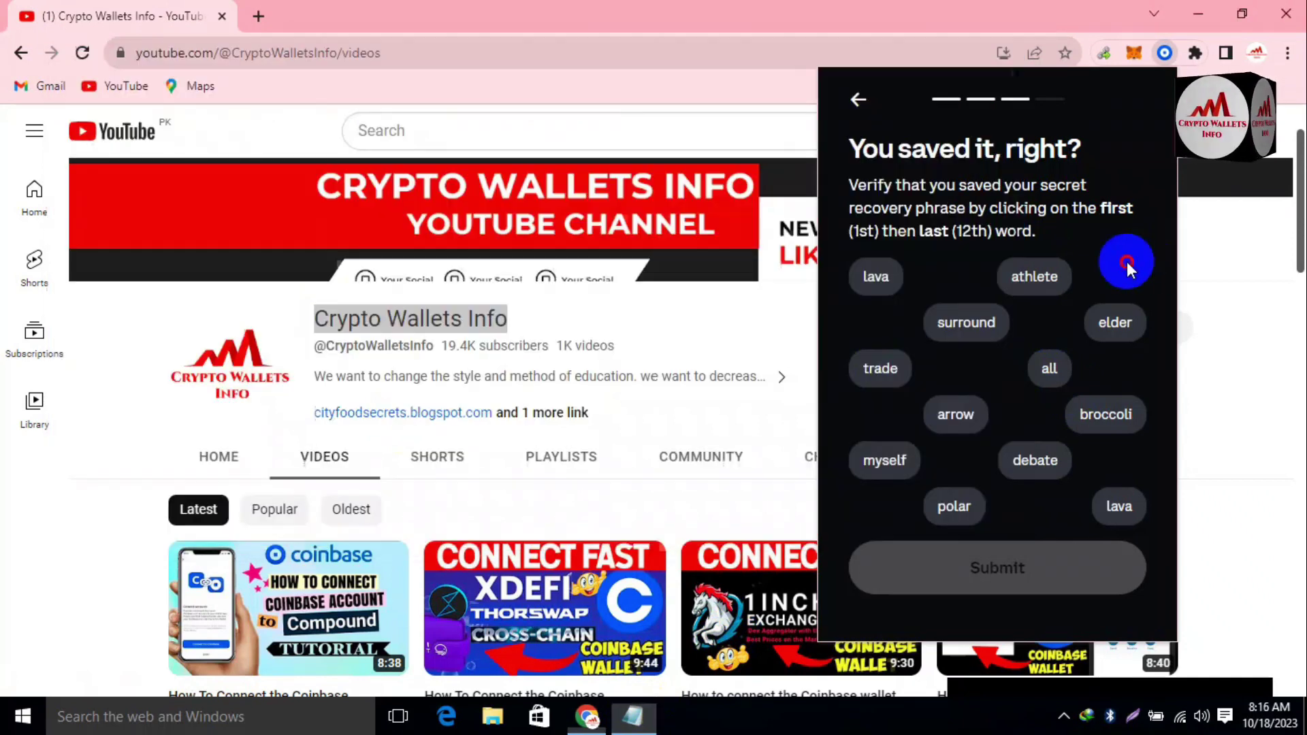
{"action": "left_click", "coordinate": [1034, 289]}
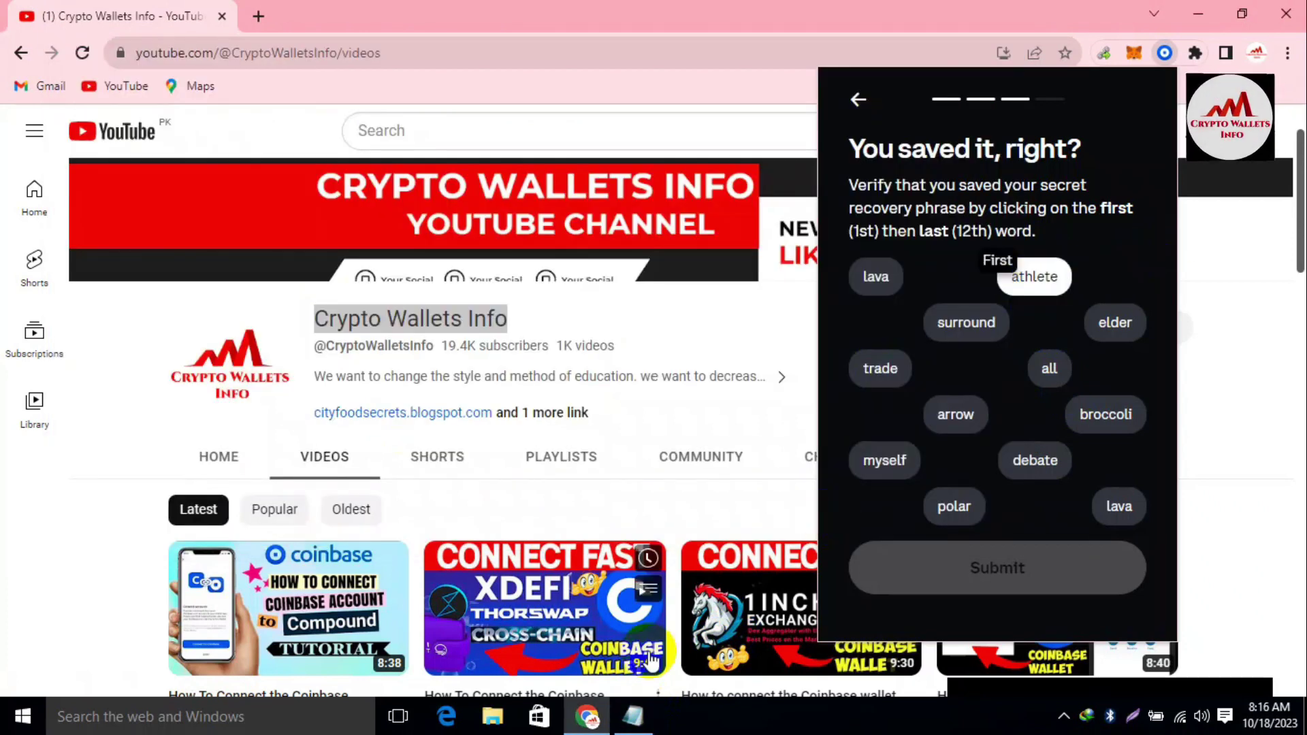
{"action": "left_click", "coordinate": [635, 717]}
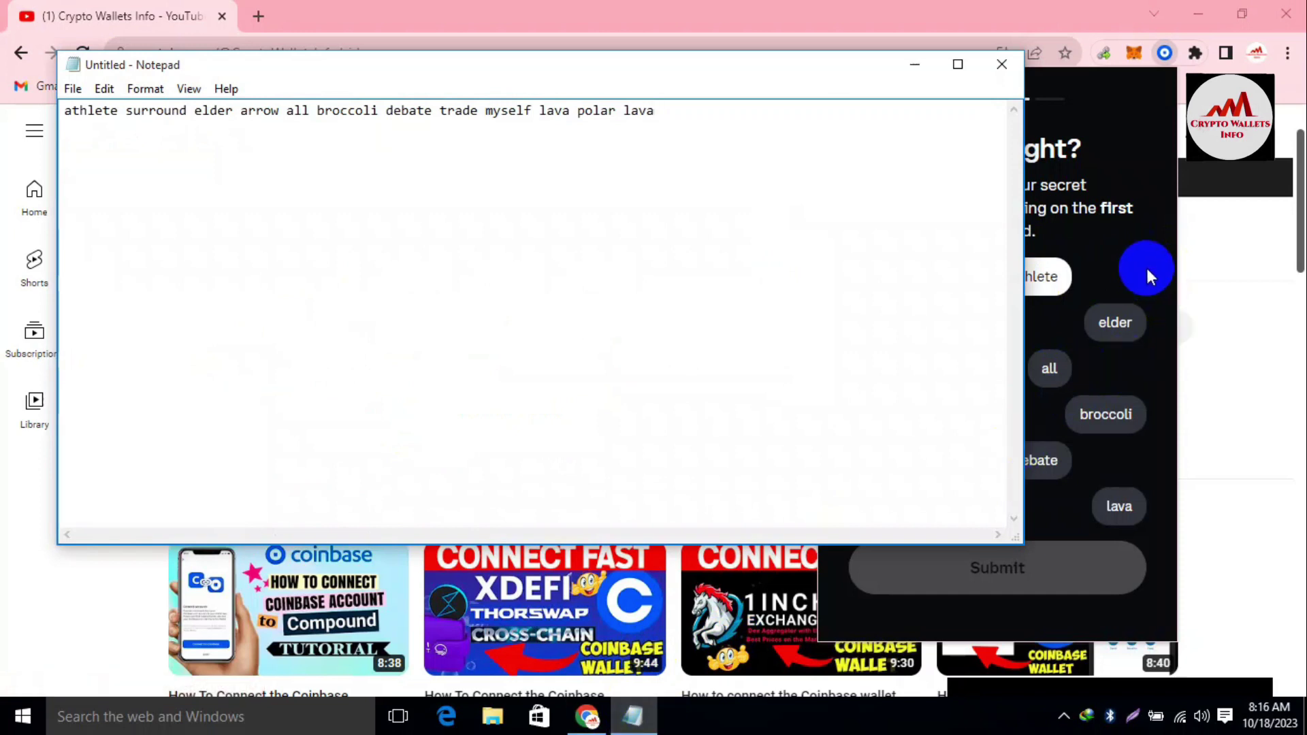
{"action": "left_click", "coordinate": [1147, 271]}
{"action": "left_click", "coordinate": [1124, 523]}
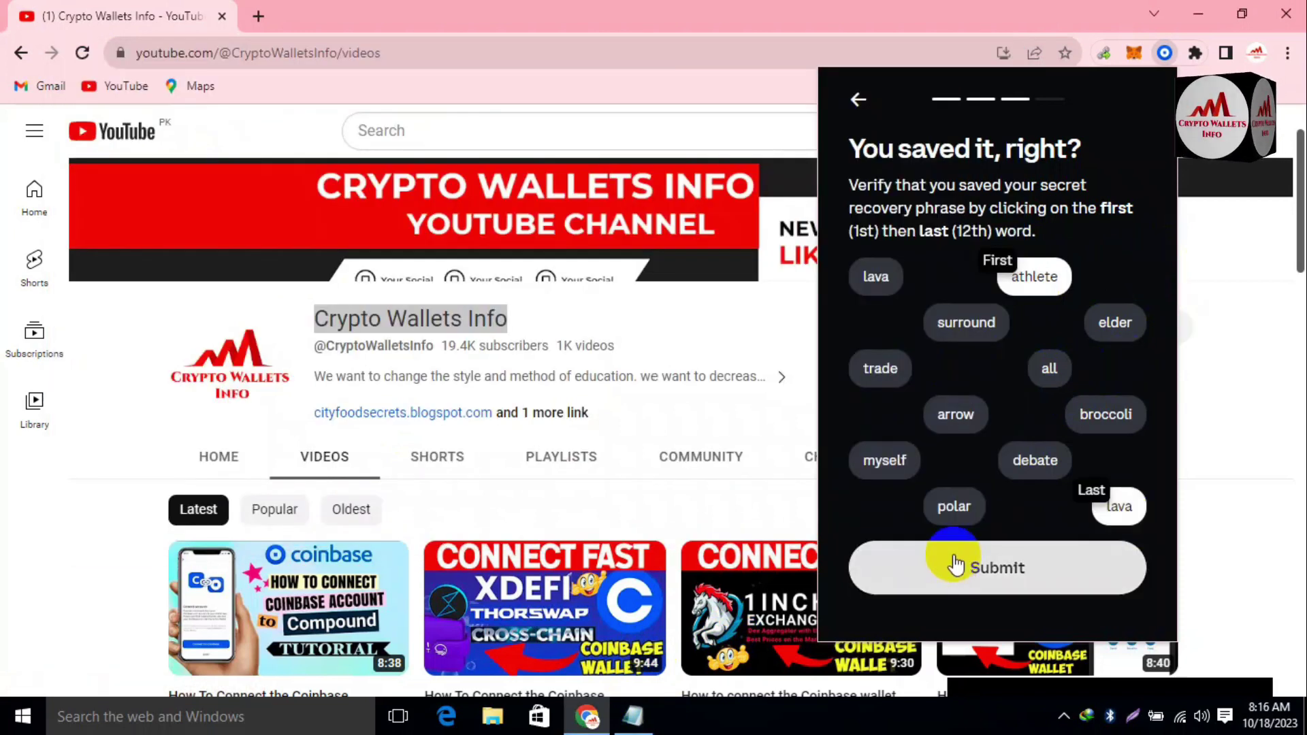
{"action": "left_click", "coordinate": [1008, 564]}
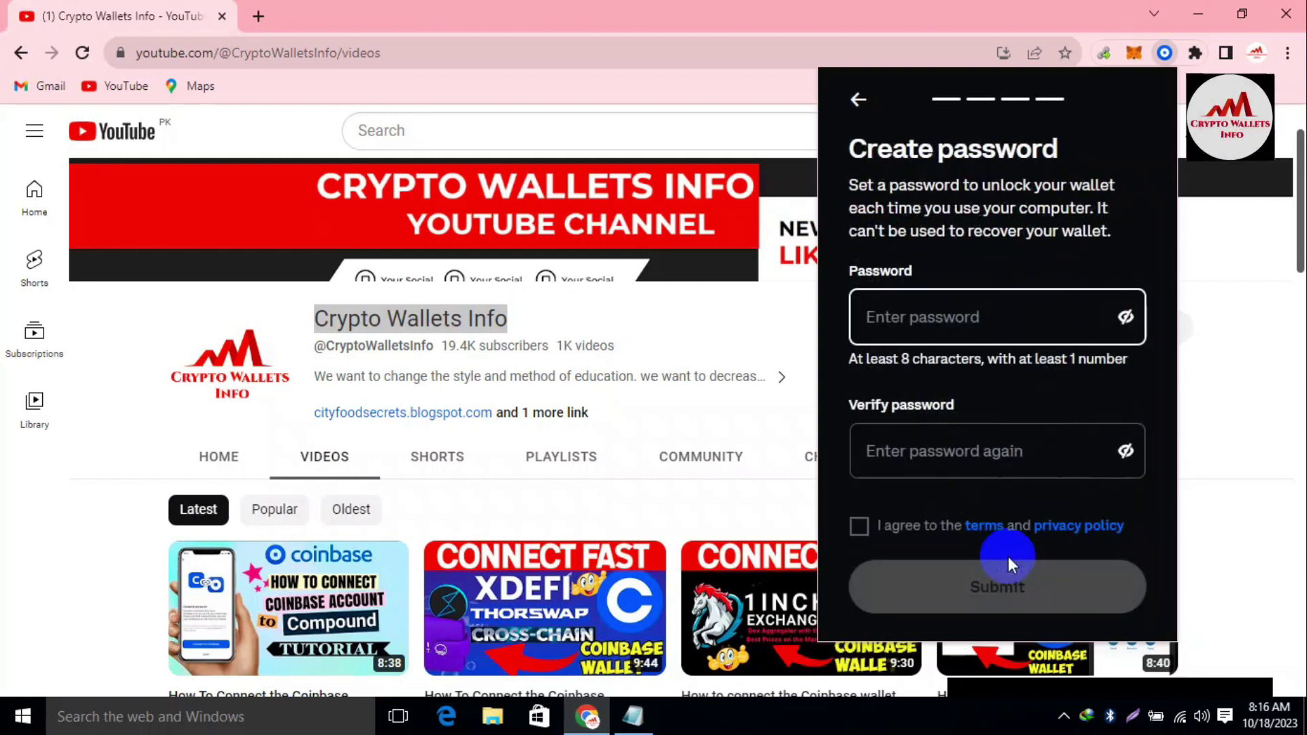
Set and confirm the wallet password, accept the terms, and skip claiming a username
{"action": "left_click", "coordinate": [936, 338]}
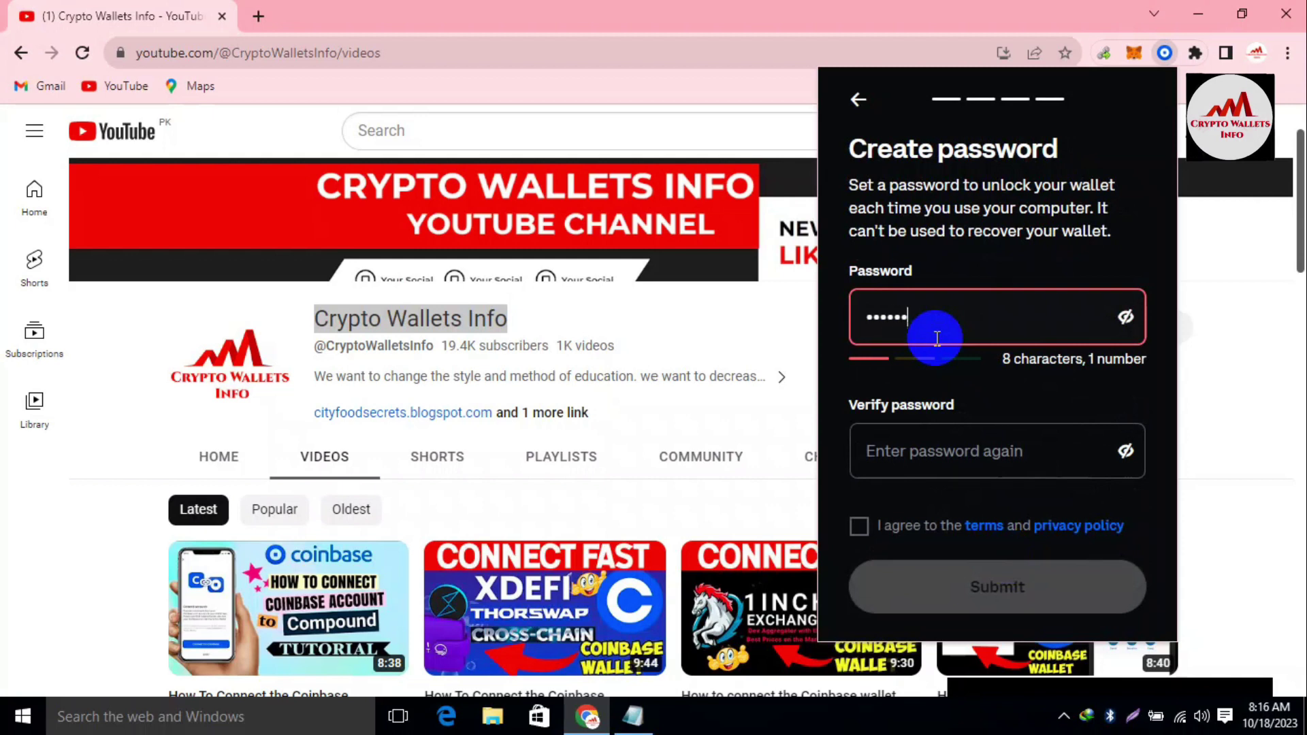
{"action": "left_click", "coordinate": [913, 454]}
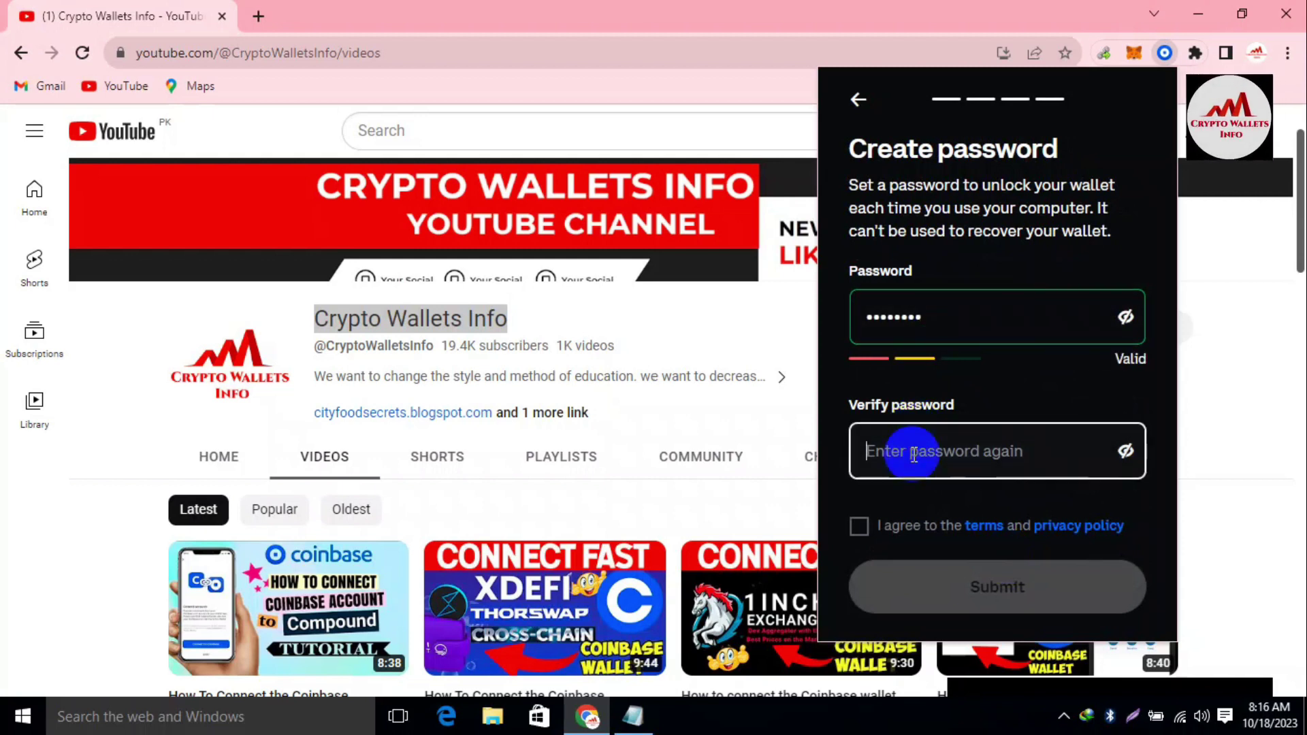
{"action": "type", "text": "a"}
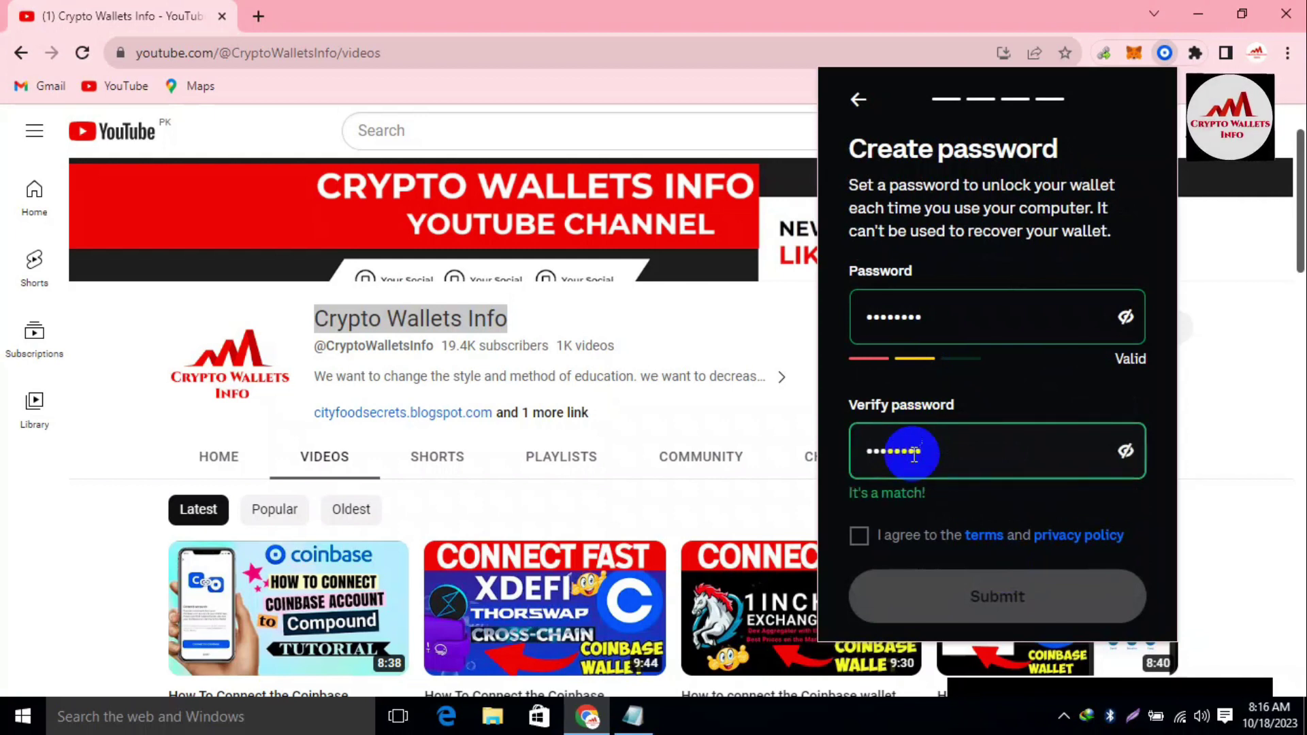
{"action": "left_click", "coordinate": [860, 536]}
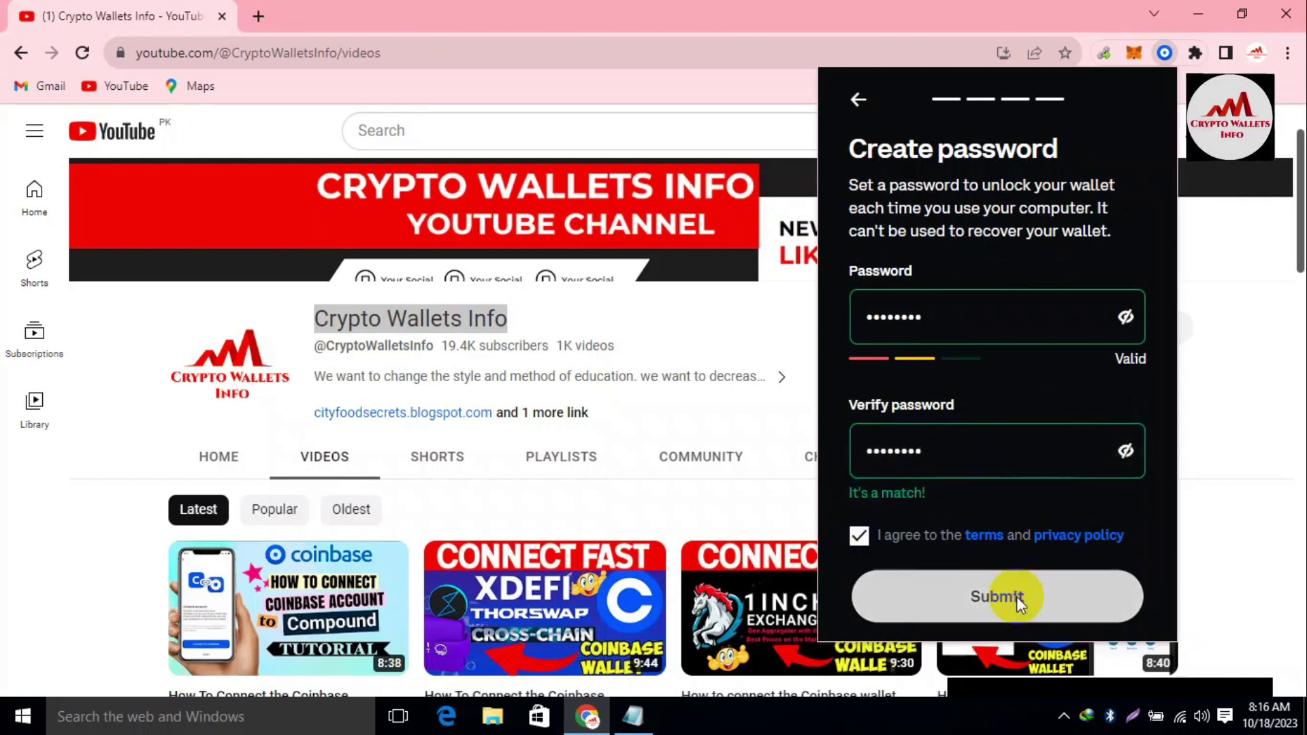
{"action": "left_click", "coordinate": [1018, 601]}
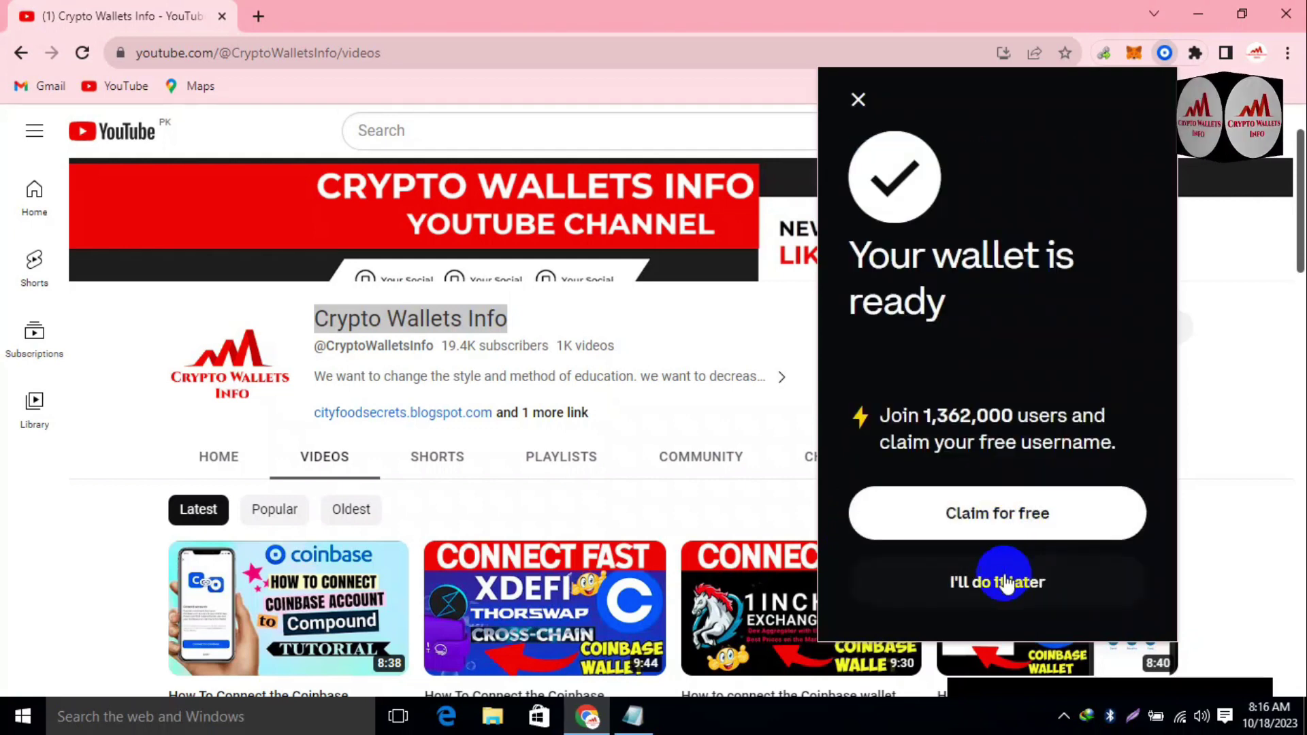
{"action": "left_click", "coordinate": [1005, 580]}
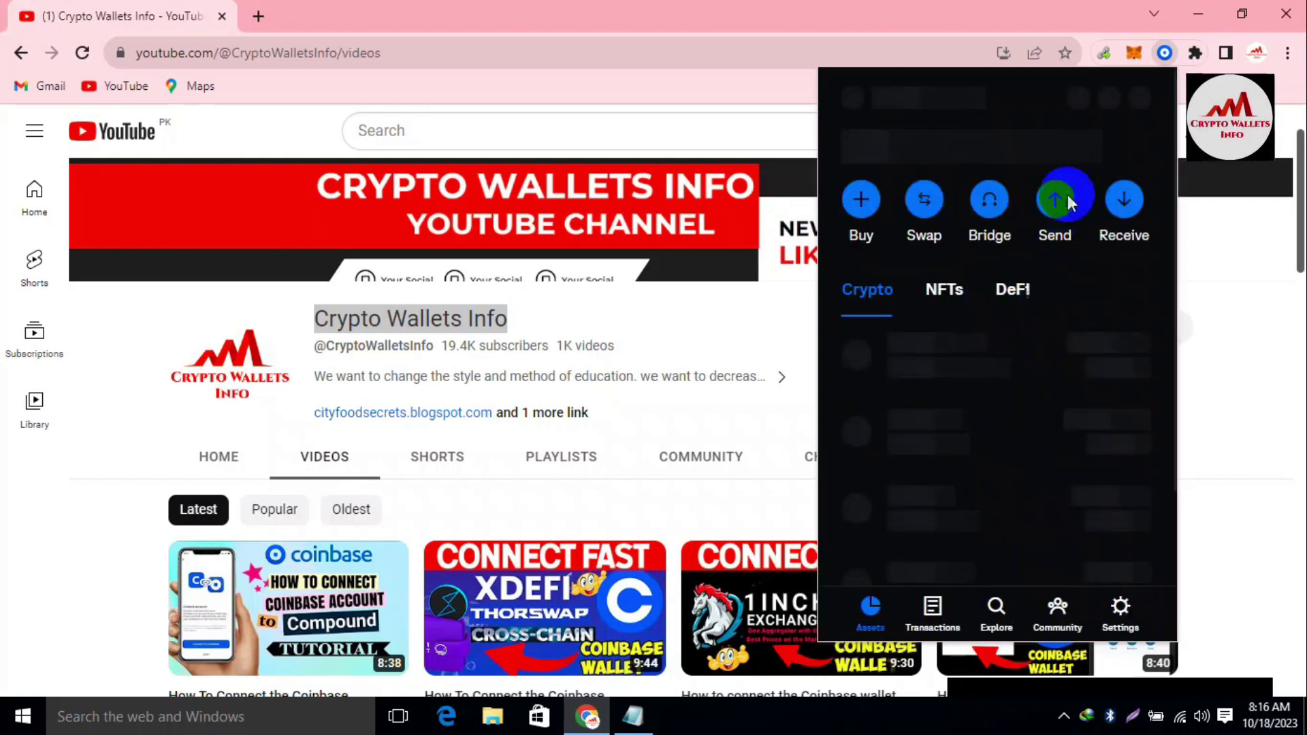
{"action": "left_click", "coordinate": [1044, 237]}
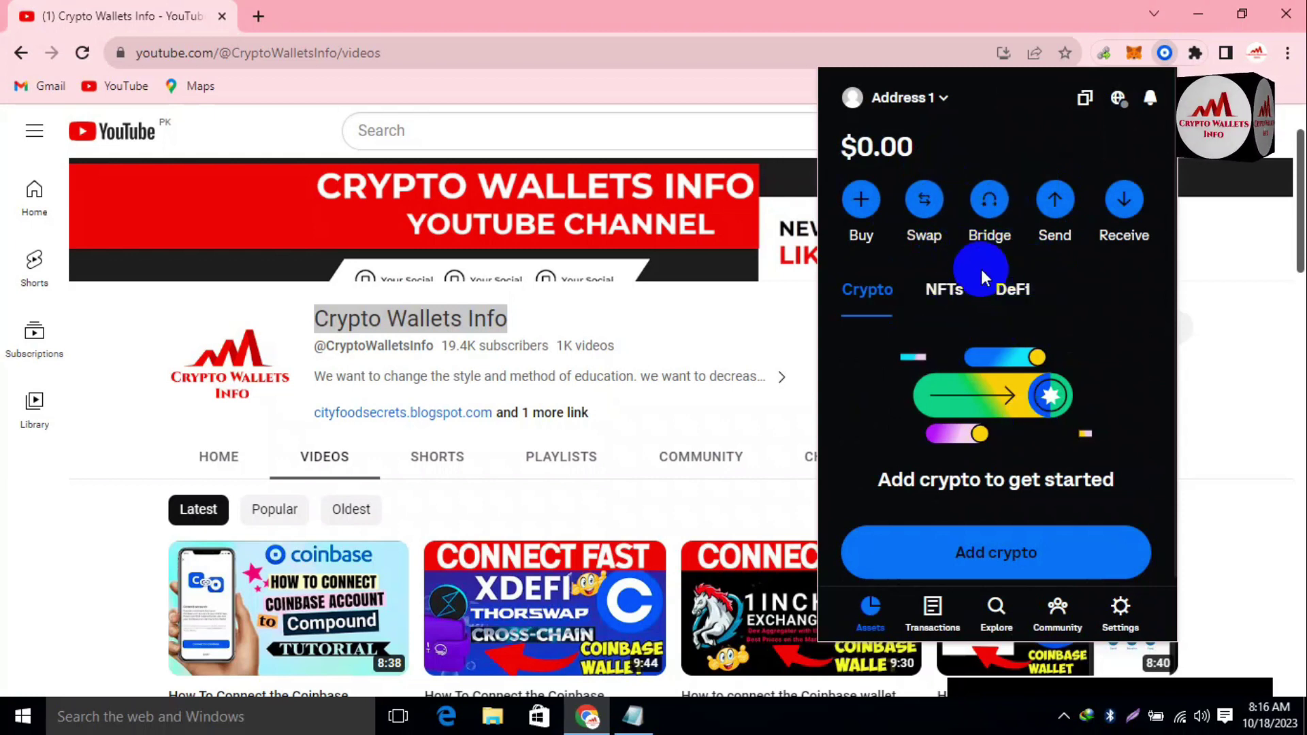
Open coingecko.com in a new tab and scroll its coin price list
{"action": "left_click", "coordinate": [258, 18]}
{"action": "type", "text": "coi"}
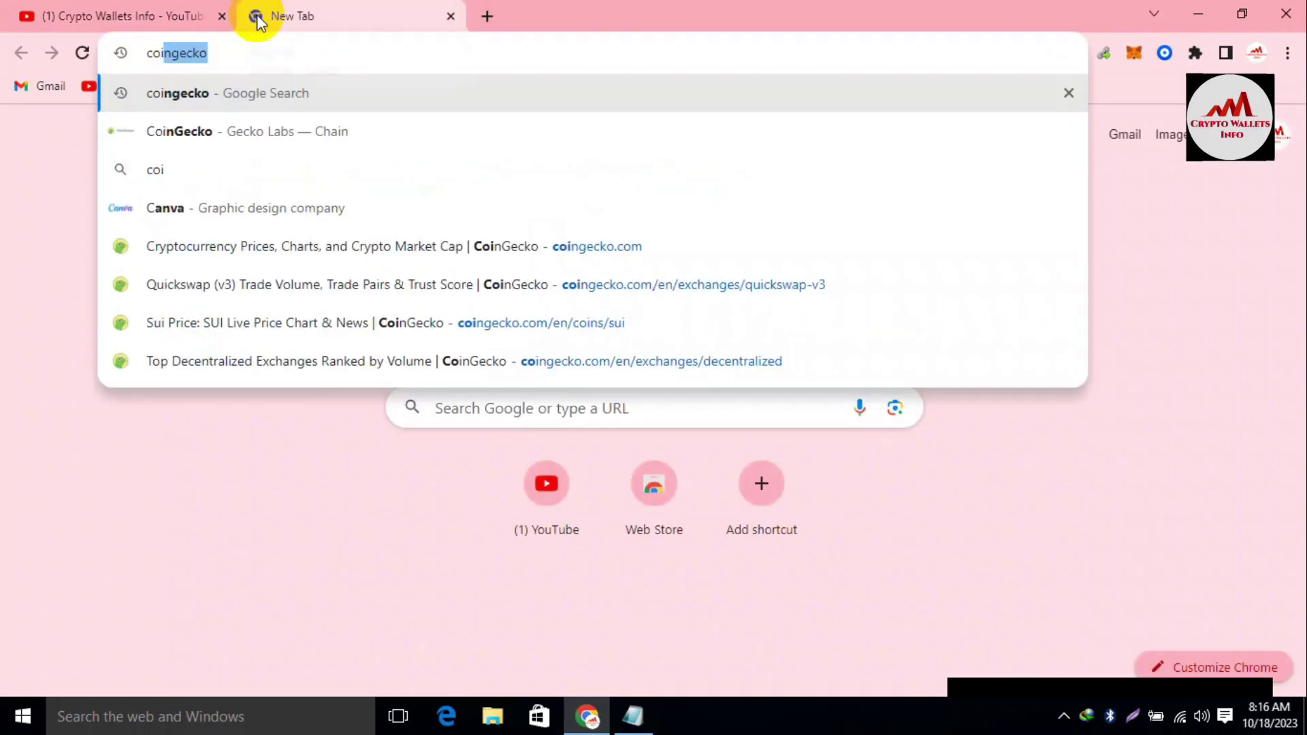
{"action": "type", "text": "n"}
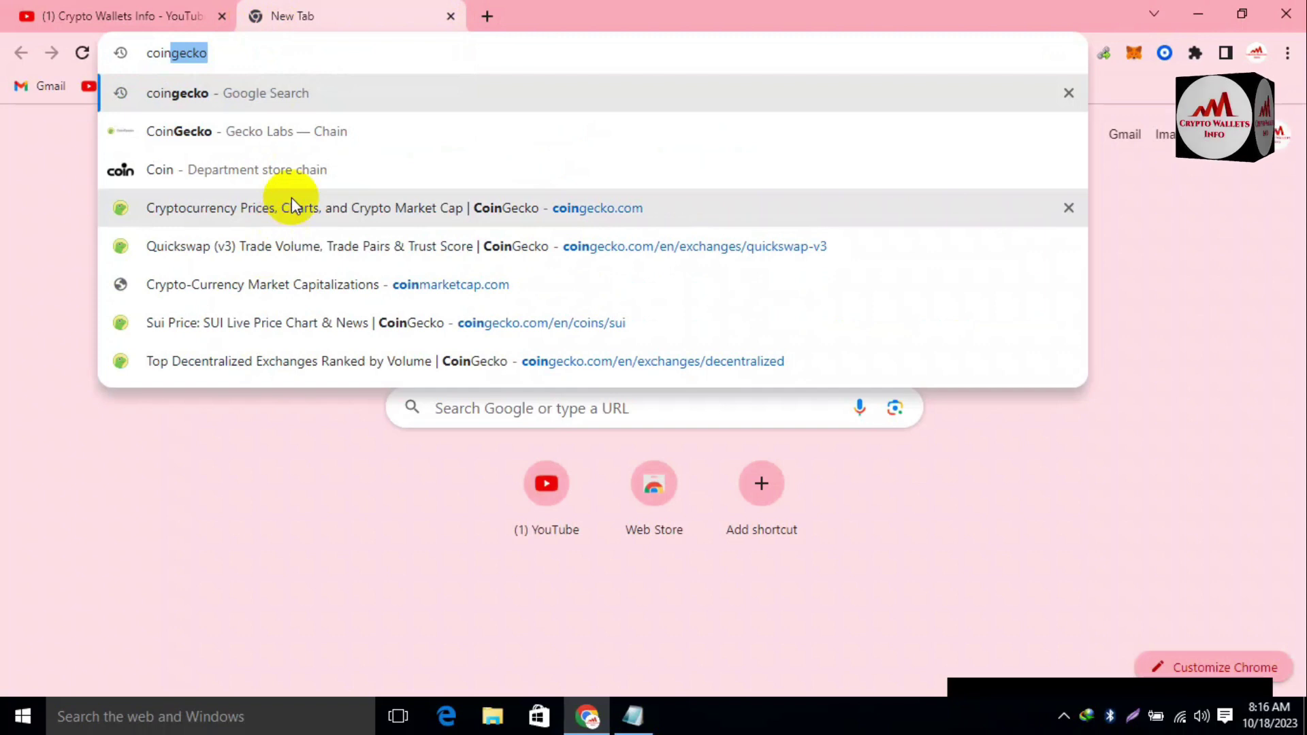
{"action": "left_click", "coordinate": [303, 210]}
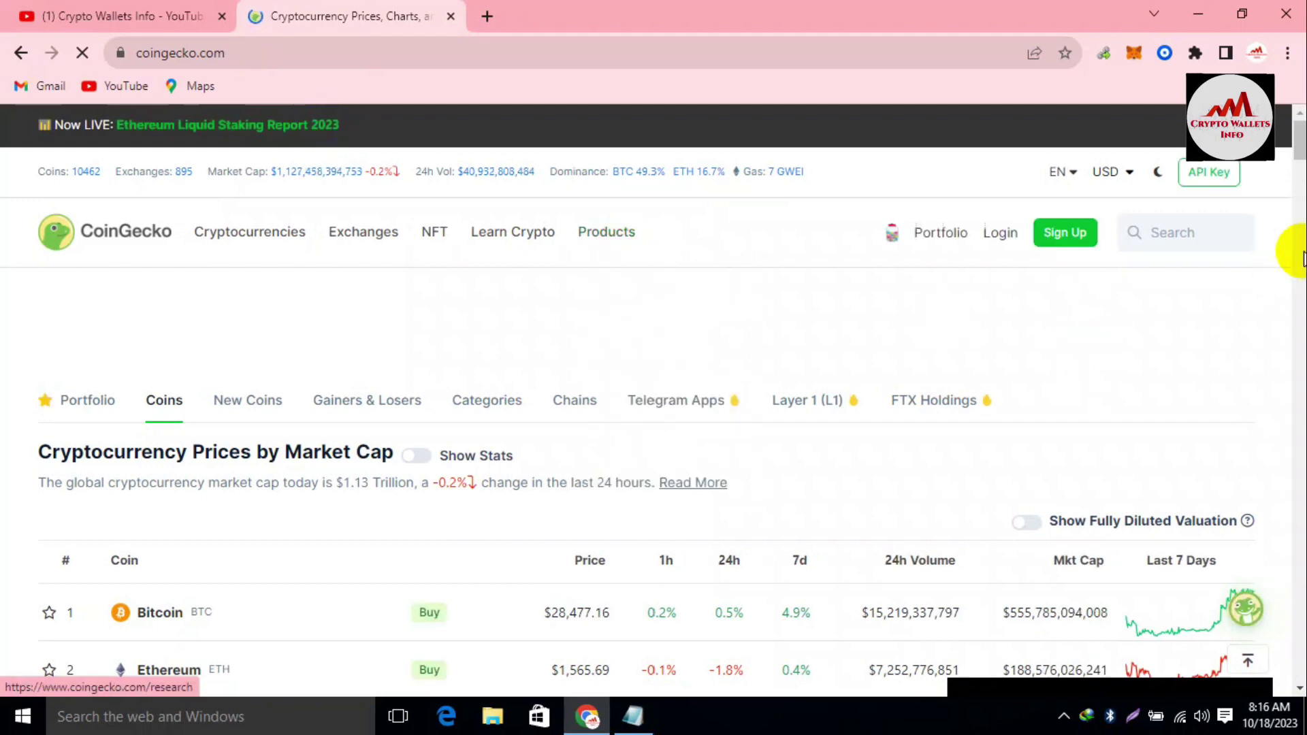
{"action": "left_click_drag", "start_coordinate": [1301, 136], "coordinate": [1300, 141]}
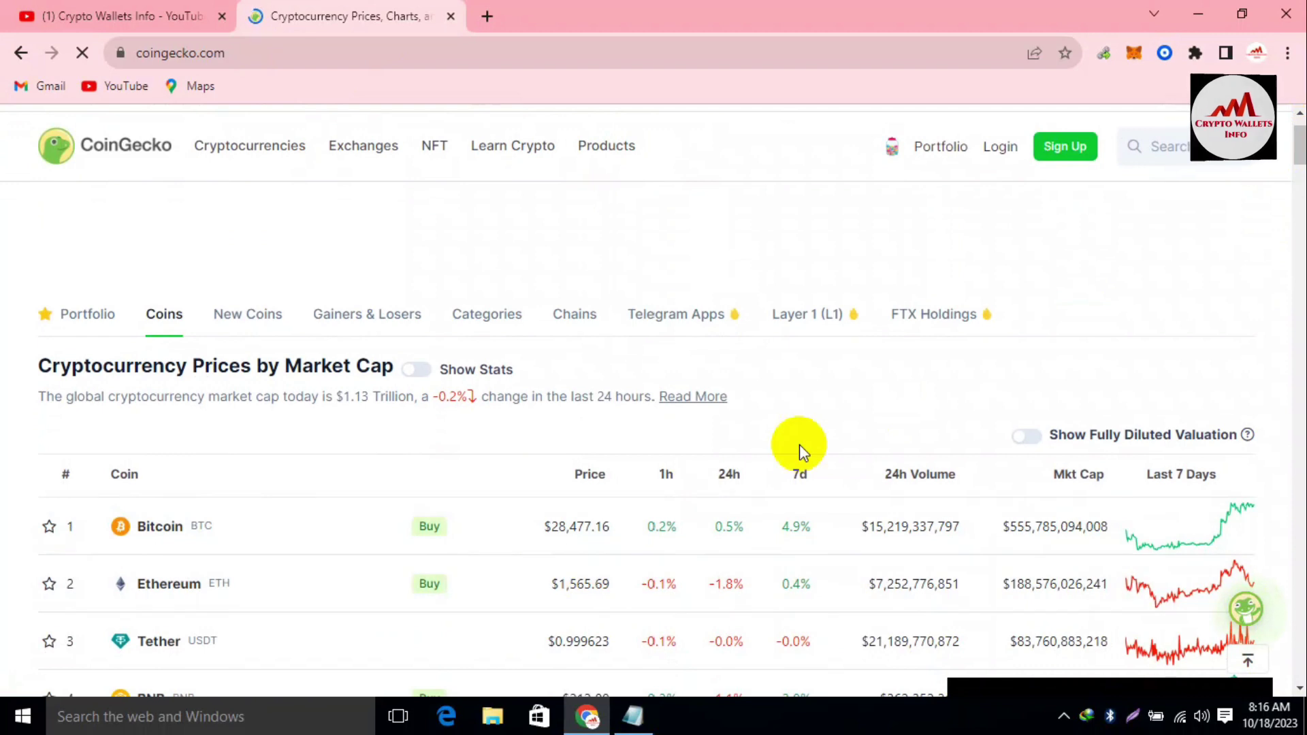
{"action": "left_click_drag", "start_coordinate": [1298, 149], "coordinate": [1298, 153]}
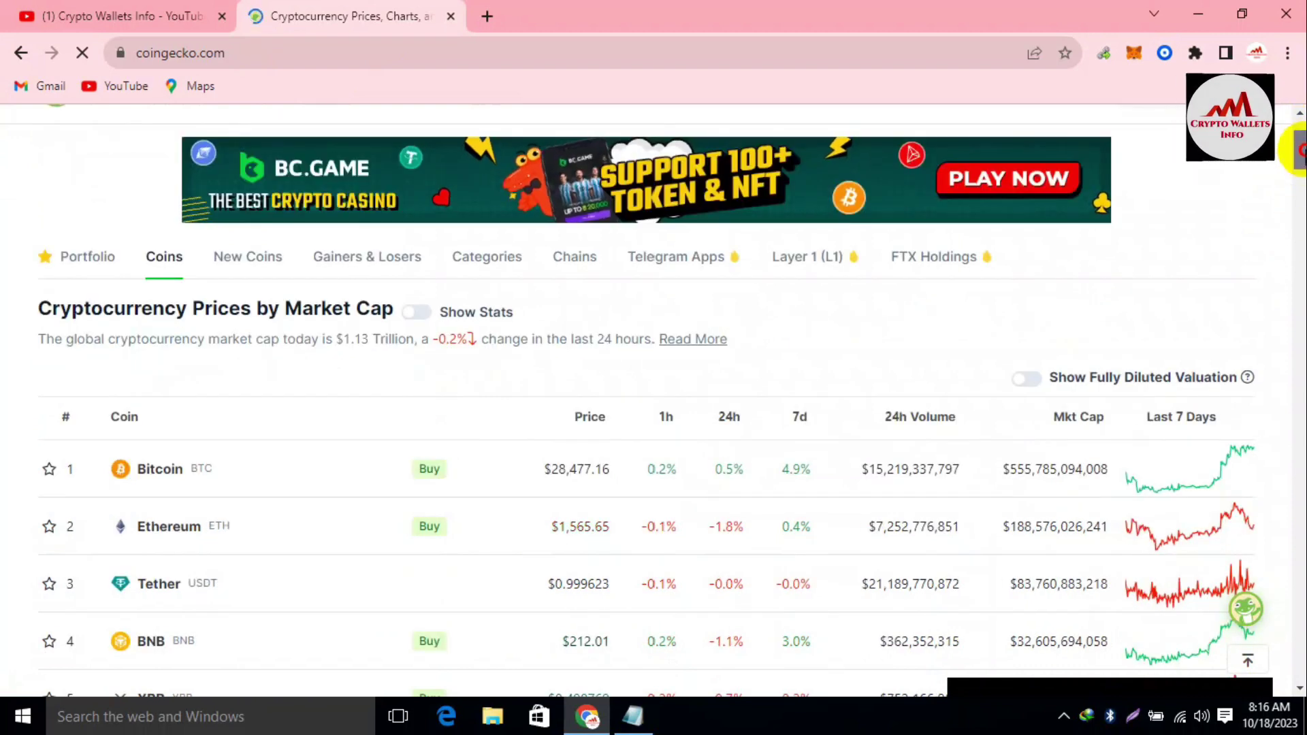
{"action": "left_click_drag", "start_coordinate": [1299, 150], "coordinate": [1299, 171]}
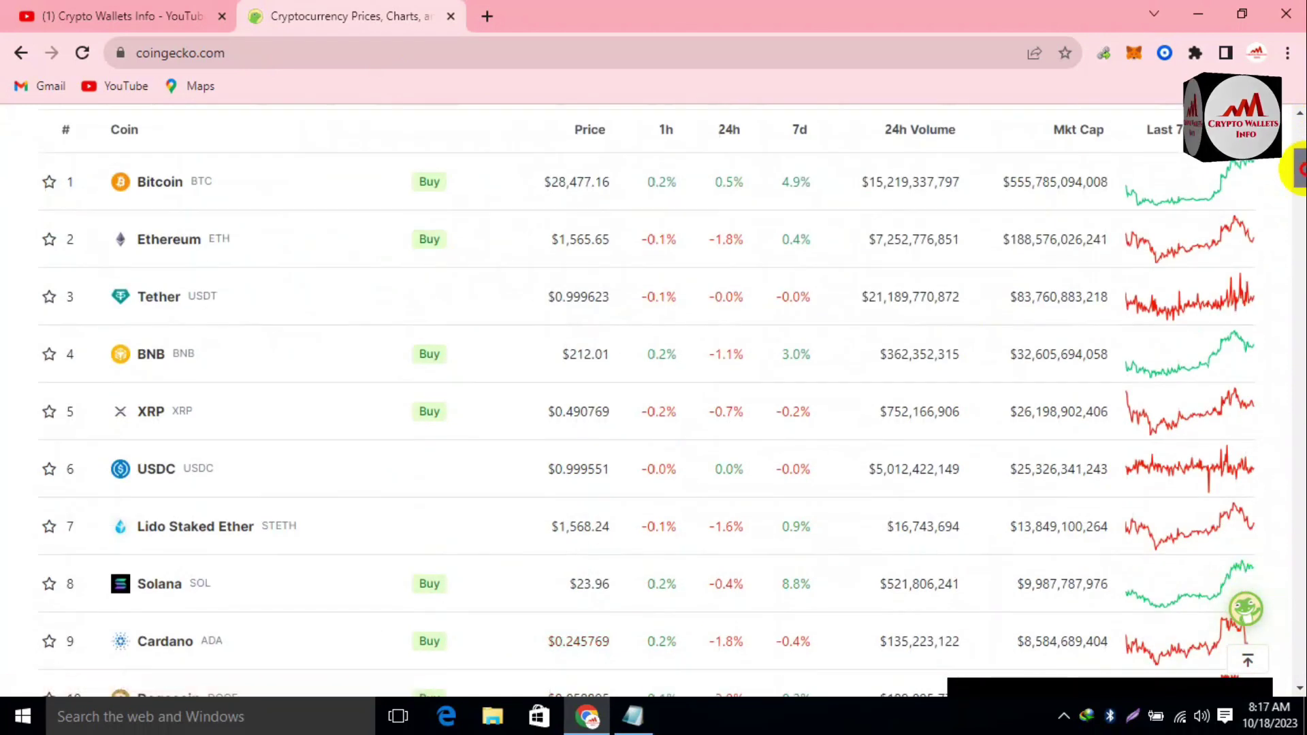
{"action": "left_click_drag", "start_coordinate": [1299, 169], "coordinate": [1300, 134]}
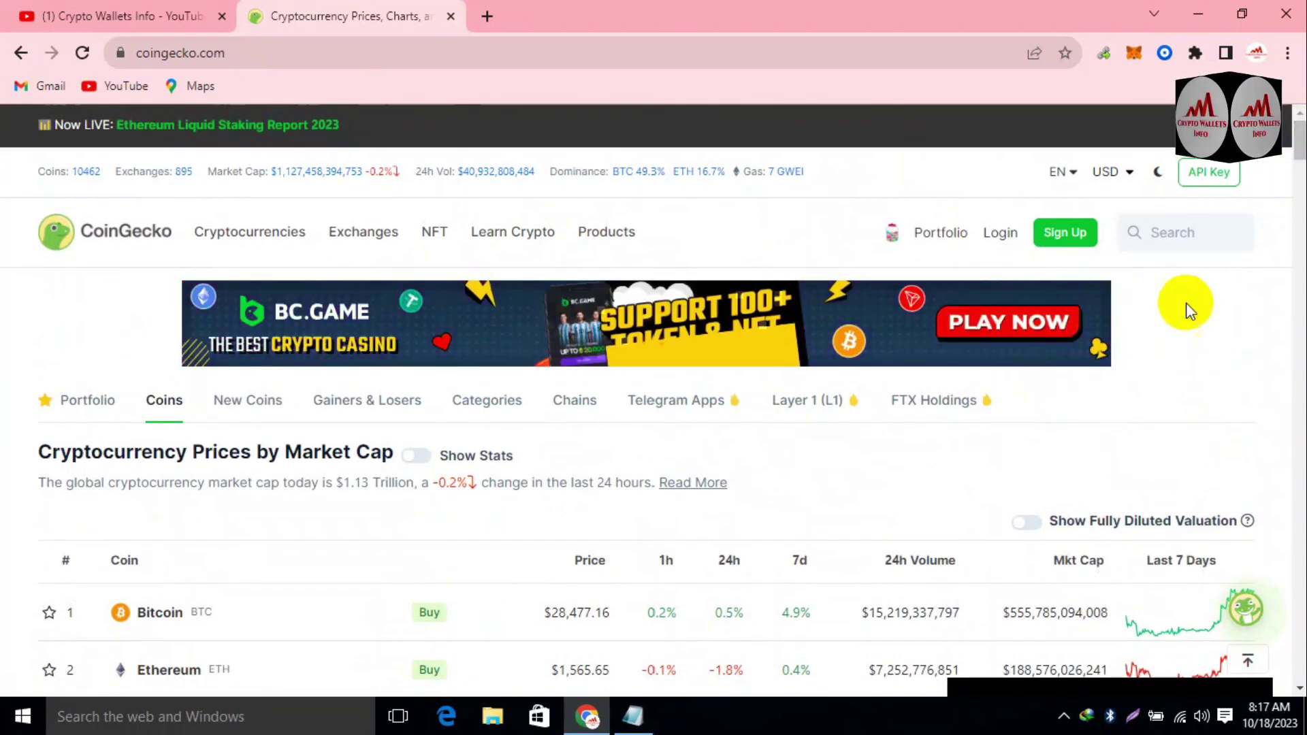
Search CoinGecko for 'quickswap' and open the Quickswap exchange listing
{"action": "left_click", "coordinate": [1189, 232]}
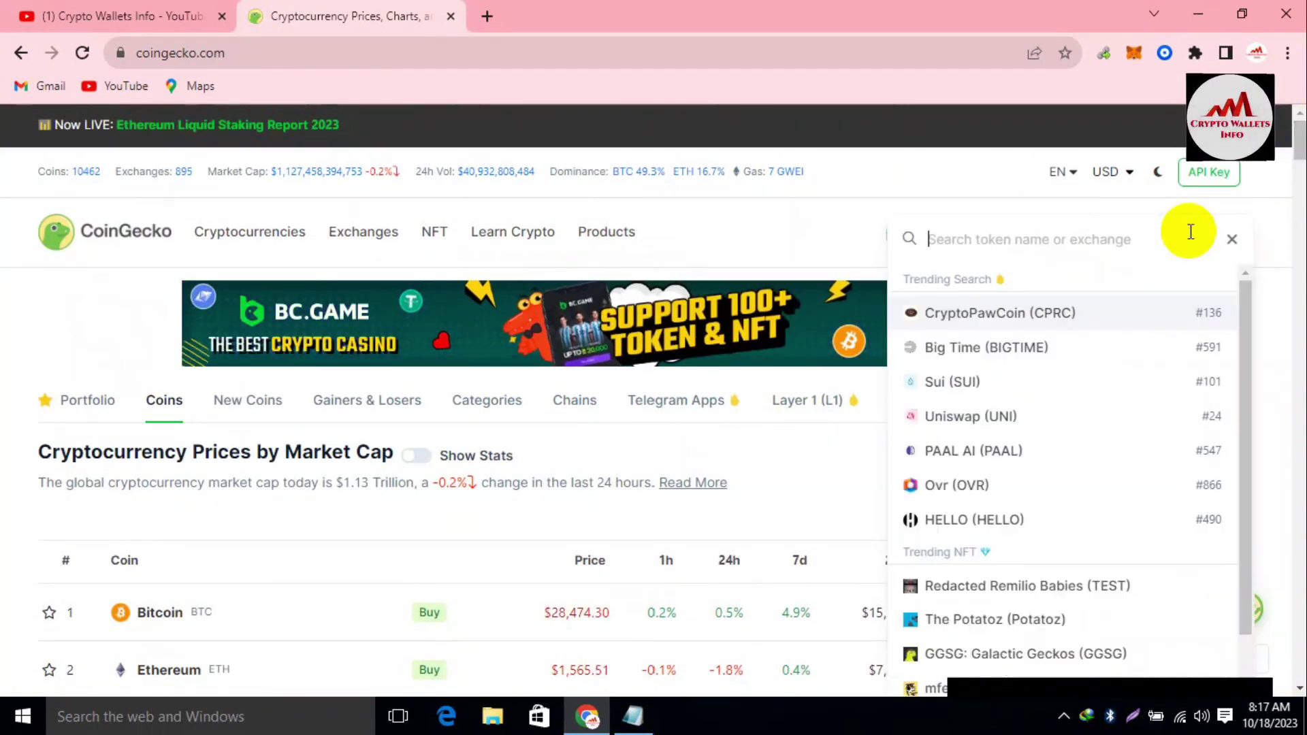
{"action": "type", "text": "q"}
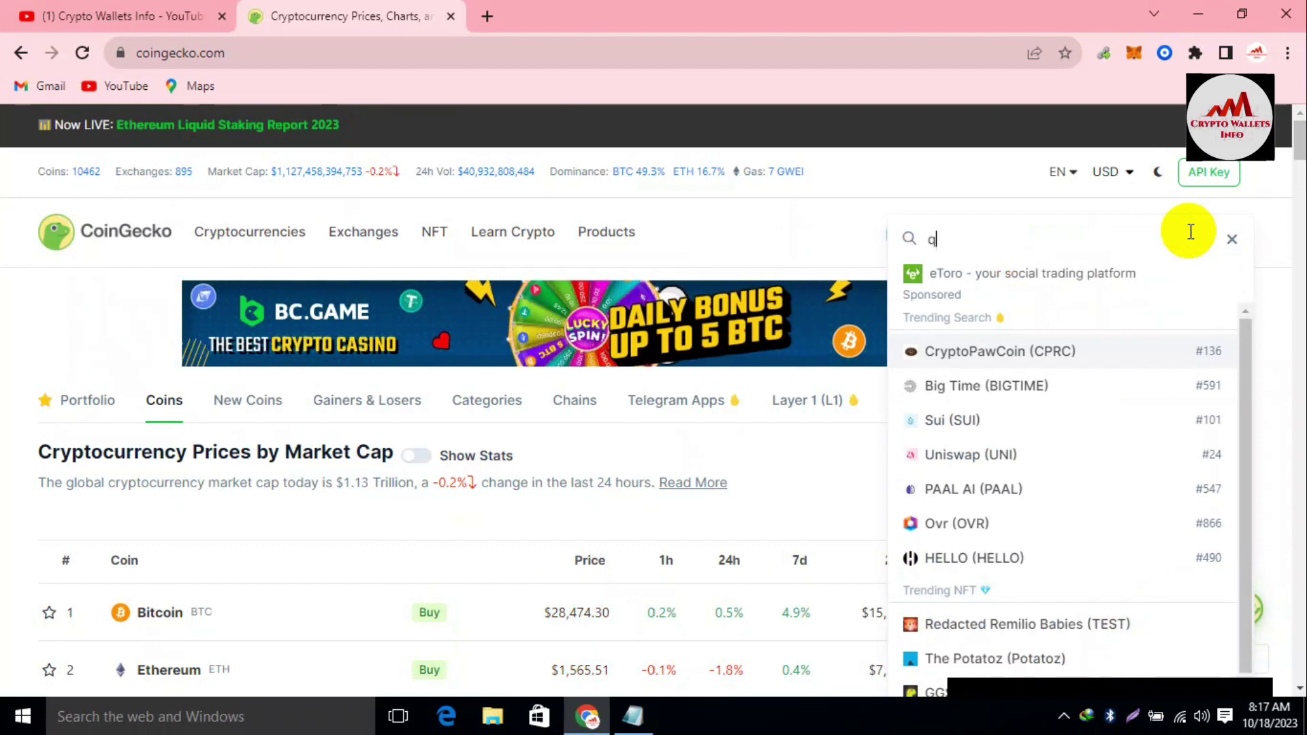
{"action": "type", "text": "uic"}
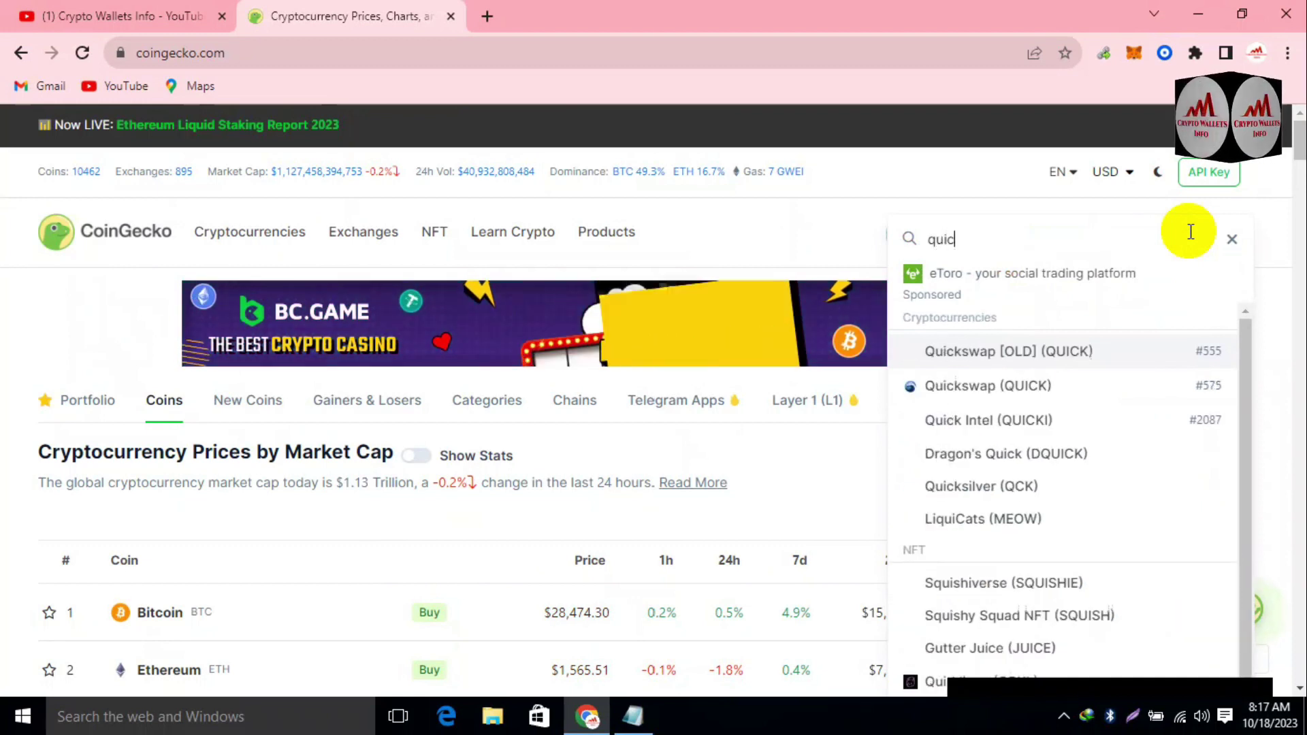
{"action": "type", "text": "kwa"}
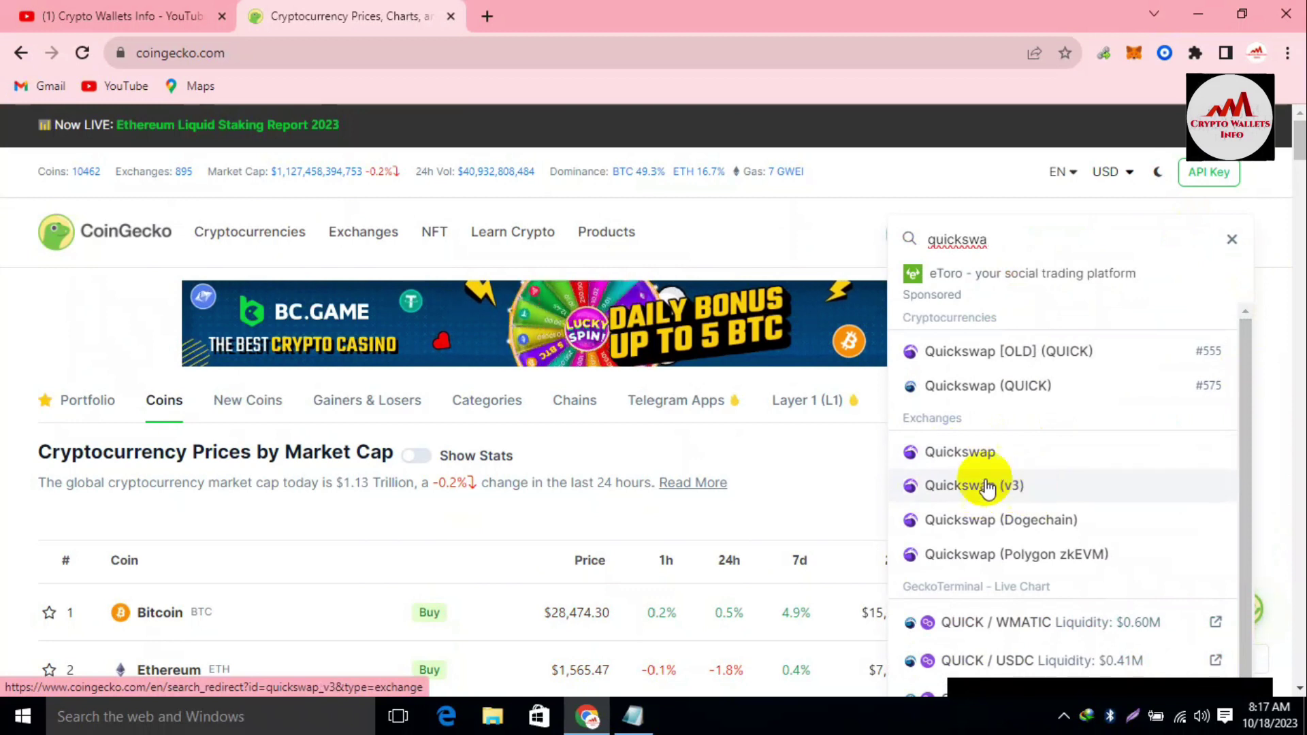
{"action": "left_click", "coordinate": [951, 465]}
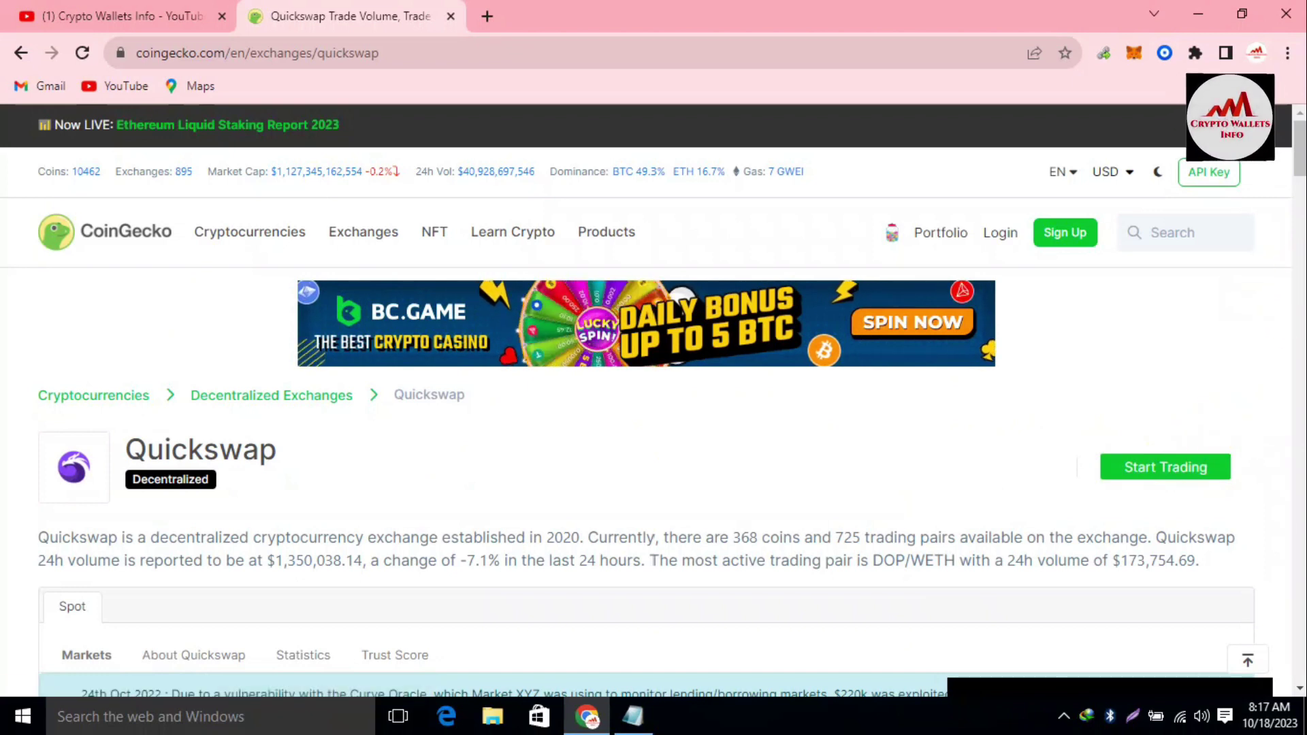
{"action": "mouse_move", "coordinate": [1301, 148]}
{"action": "left_mouse_down"}
{"action": "mouse_move", "coordinate": [1295, 437]}
{"action": "mouse_move", "coordinate": [1300, 163]}
{"action": "mouse_move", "coordinate": [1300, 179]}
{"action": "left_mouse_up"}
Launch QuickSwap trading from CoinGecko's Quickswap page
{"action": "left_click", "coordinate": [1169, 280]}
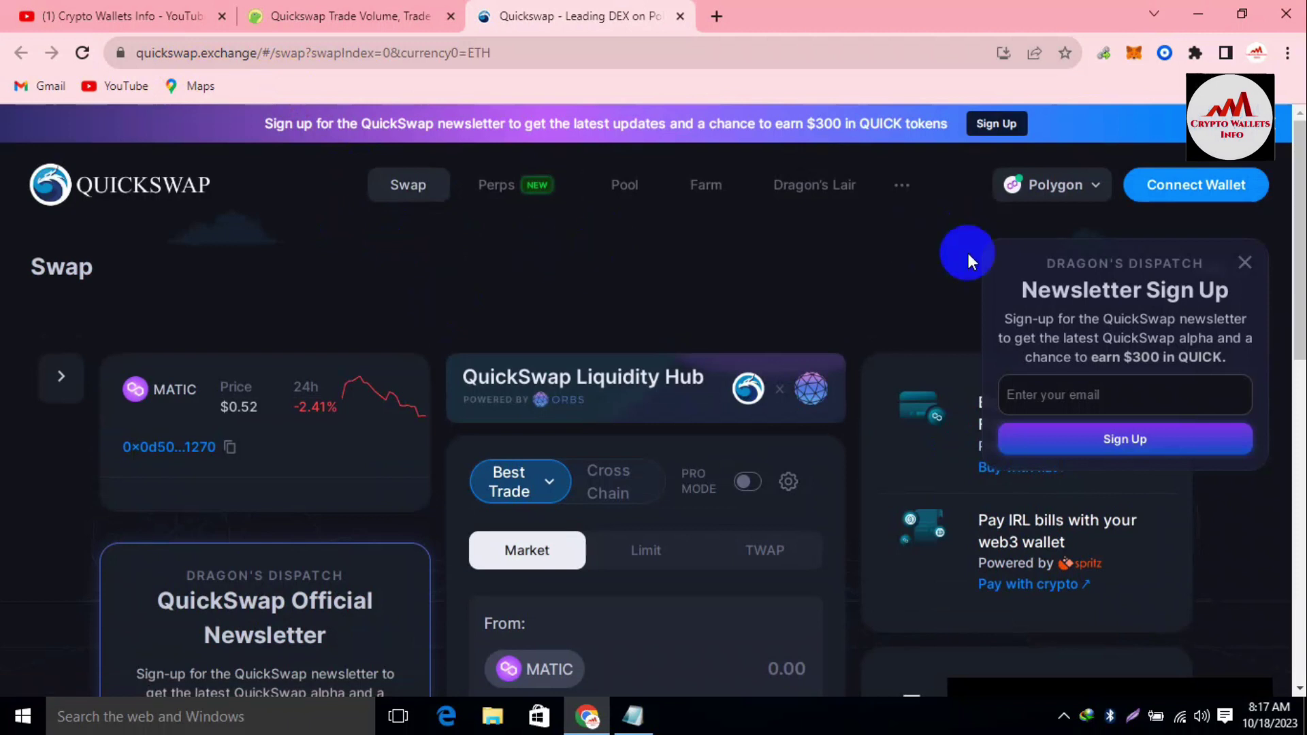
Dismiss the newsletter popup, then close QuickSwap's network chooser without changing network
{"action": "left_click", "coordinate": [1245, 262]}
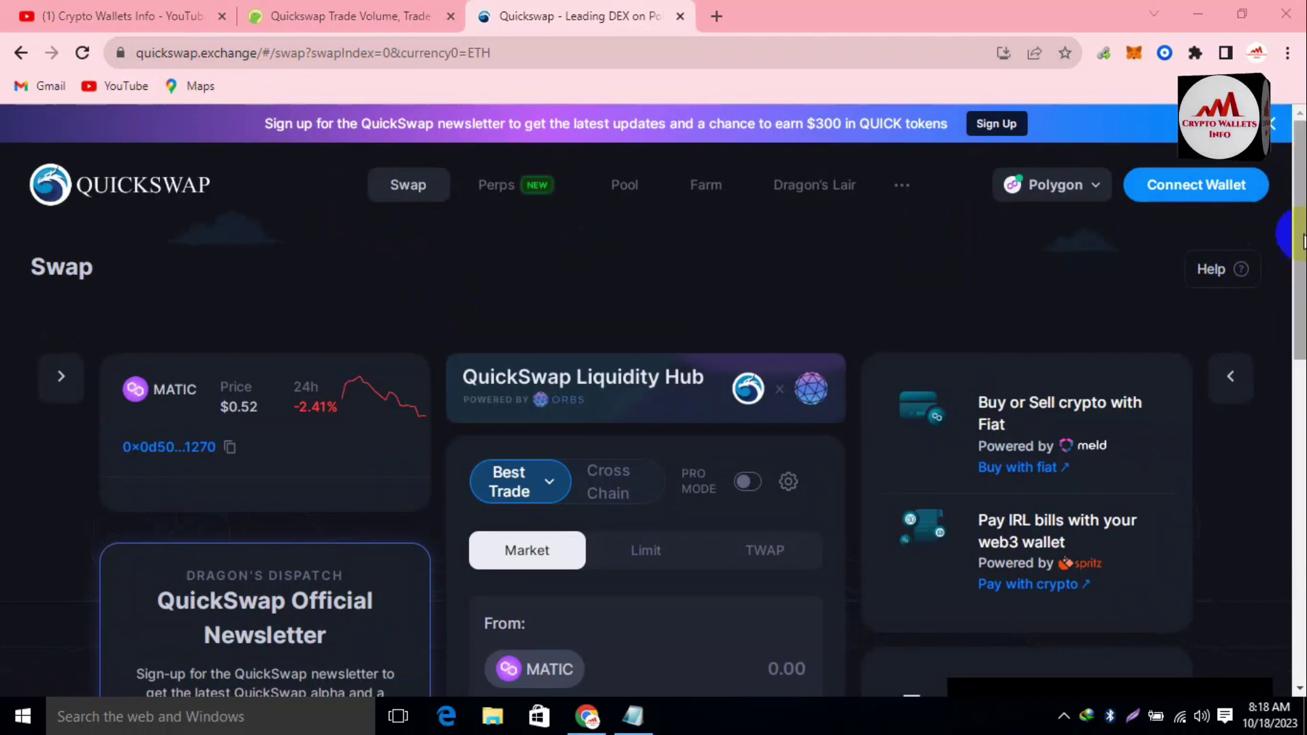
{"action": "left_click", "coordinate": [1186, 196]}
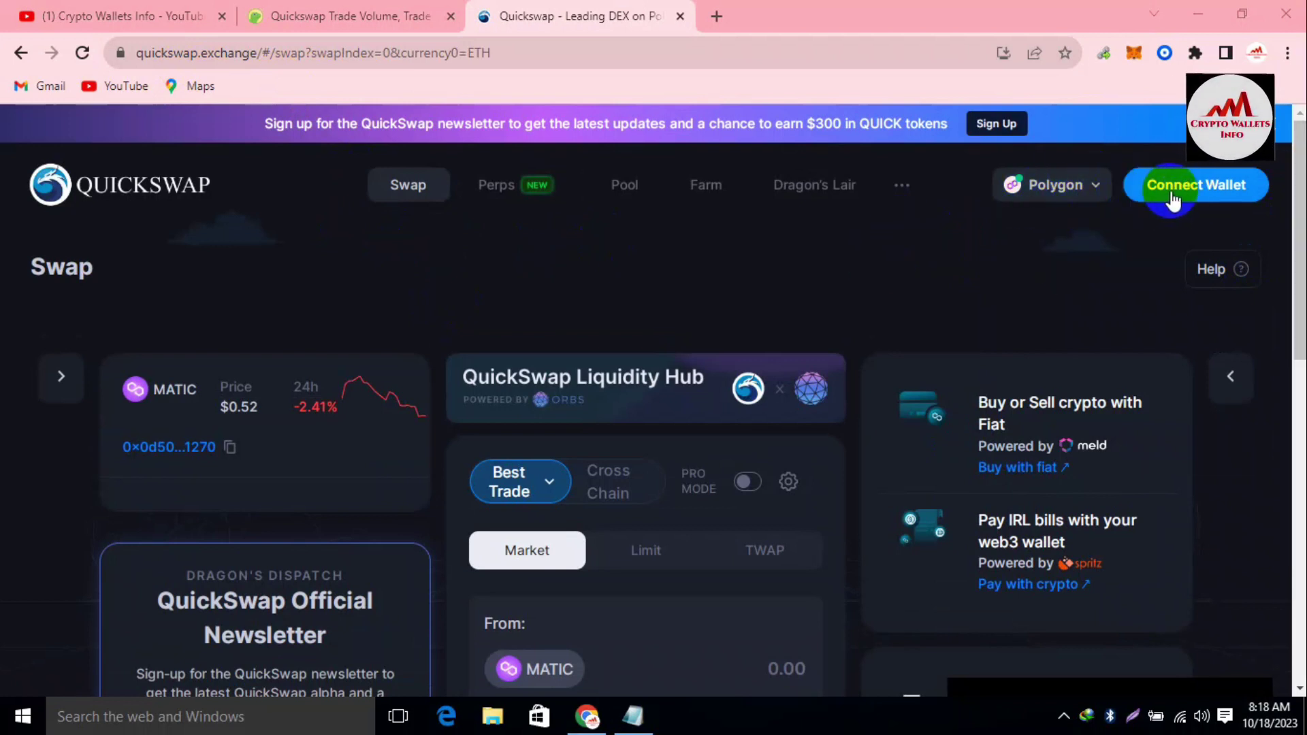
{"action": "left_click", "coordinate": [1096, 186]}
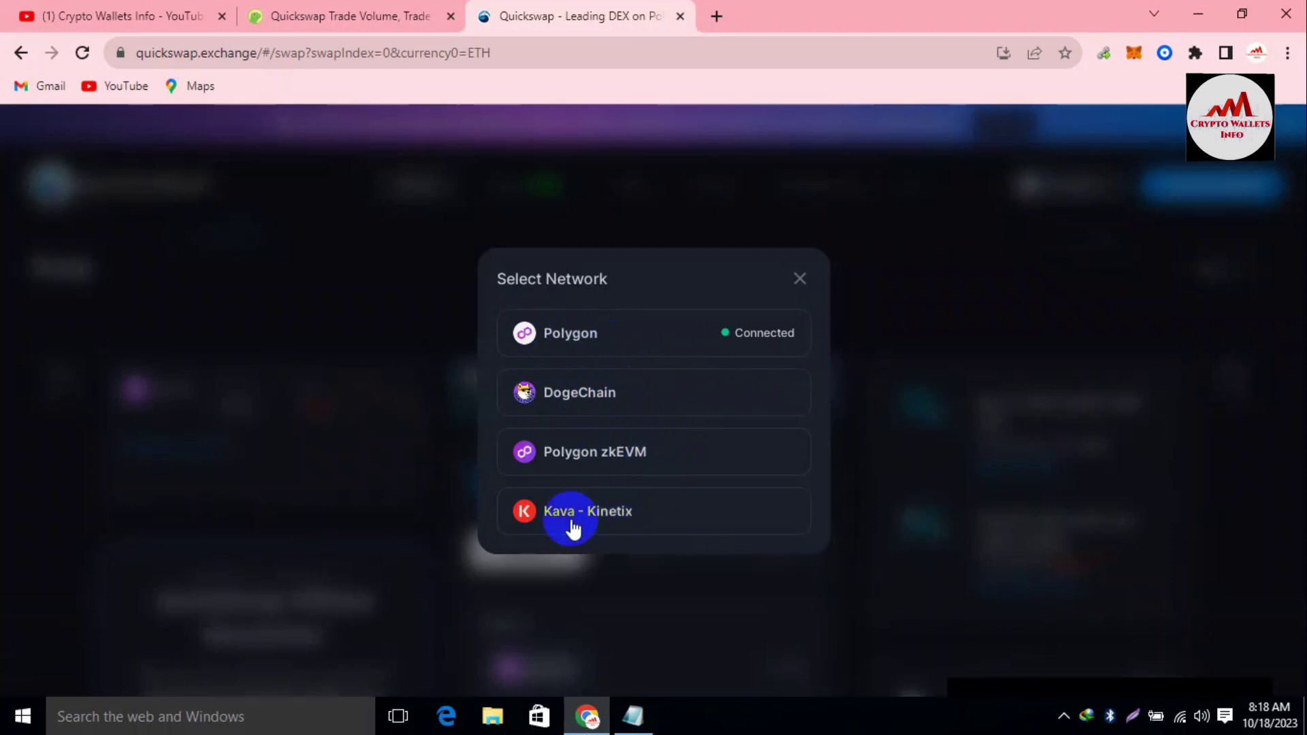
{"action": "left_click", "coordinate": [881, 300]}
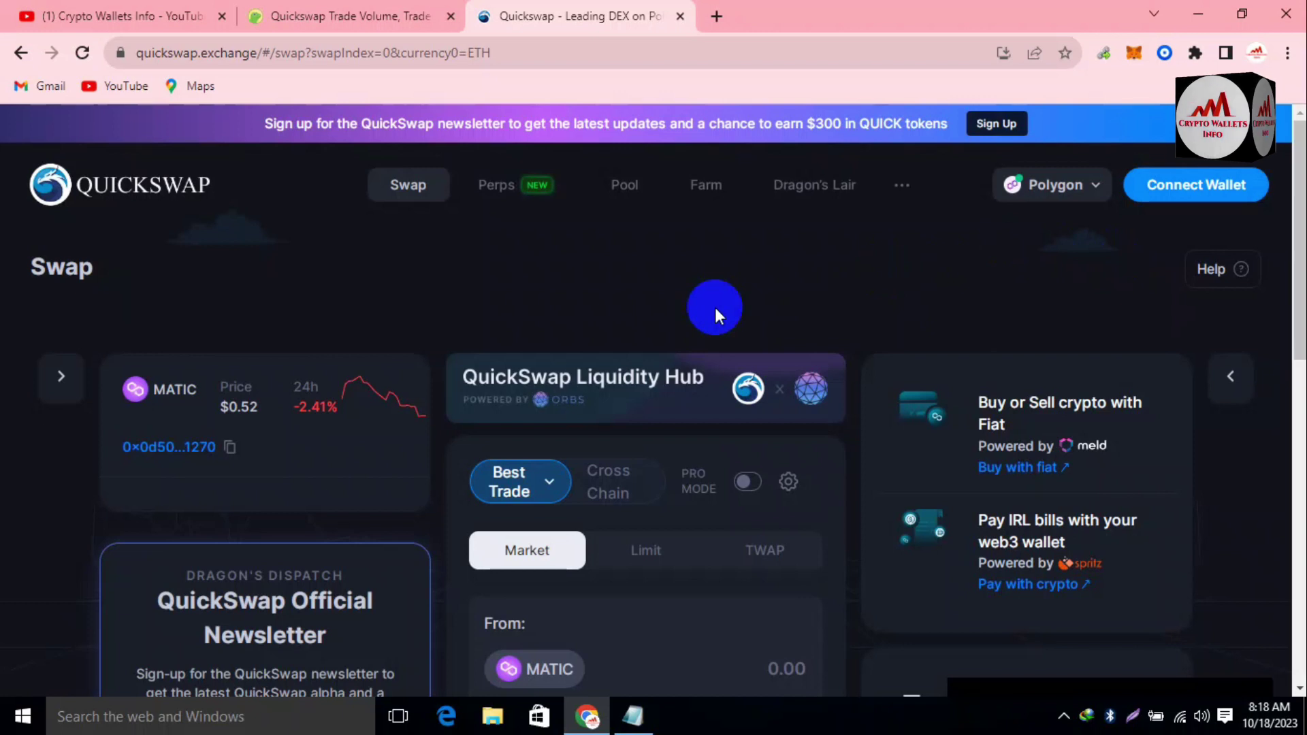
Choose Coinbase Wallet from QuickSwap's Connect Wallet list
{"action": "left_click", "coordinate": [1206, 194]}
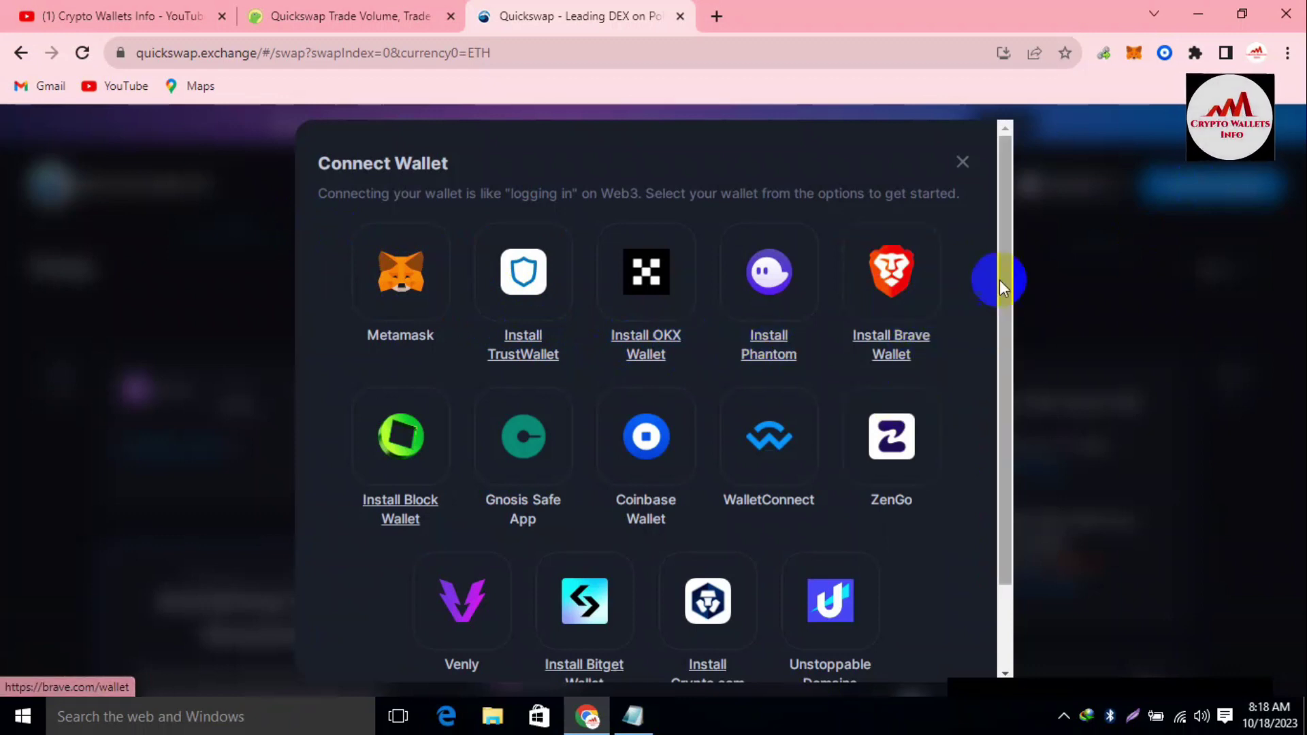
{"action": "mouse_move", "coordinate": [994, 280]}
{"action": "left_mouse_down"}
{"action": "mouse_move", "coordinate": [1006, 462]}
{"action": "mouse_move", "coordinate": [1005, 273]}
{"action": "left_mouse_up"}
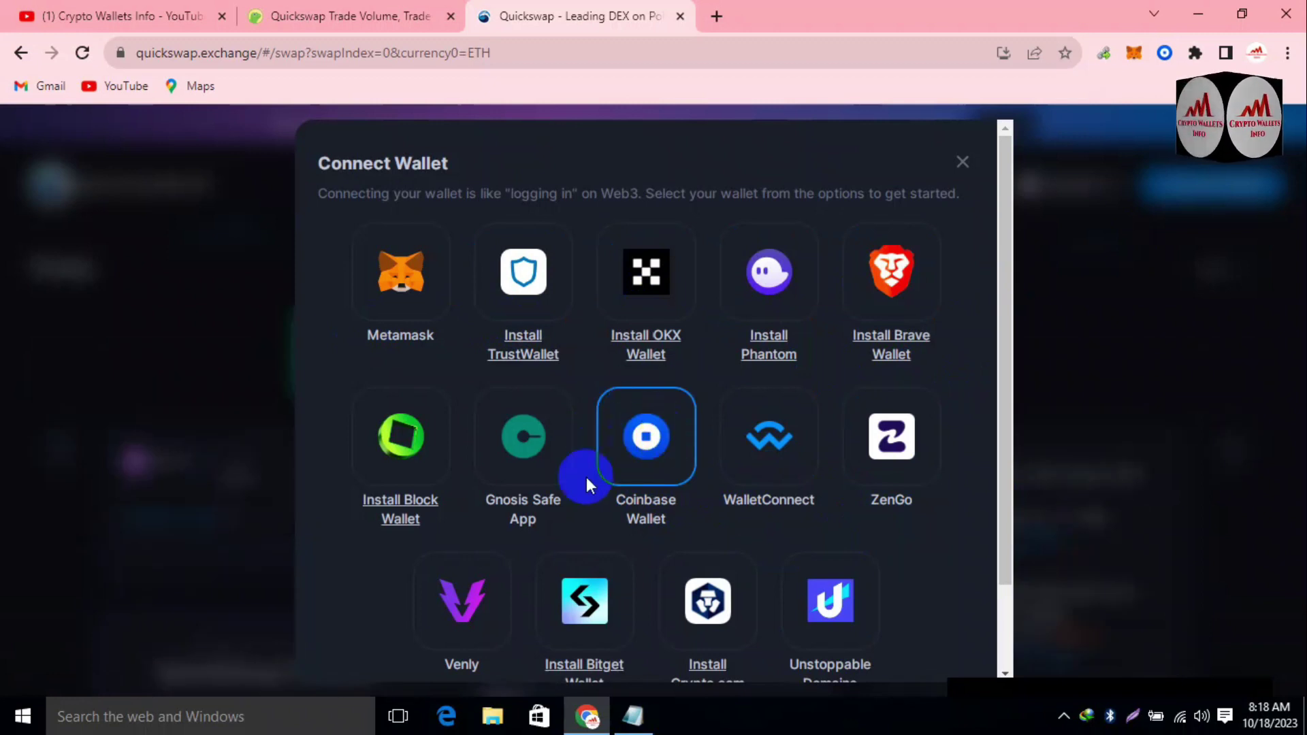
{"action": "left_click", "coordinate": [639, 460]}
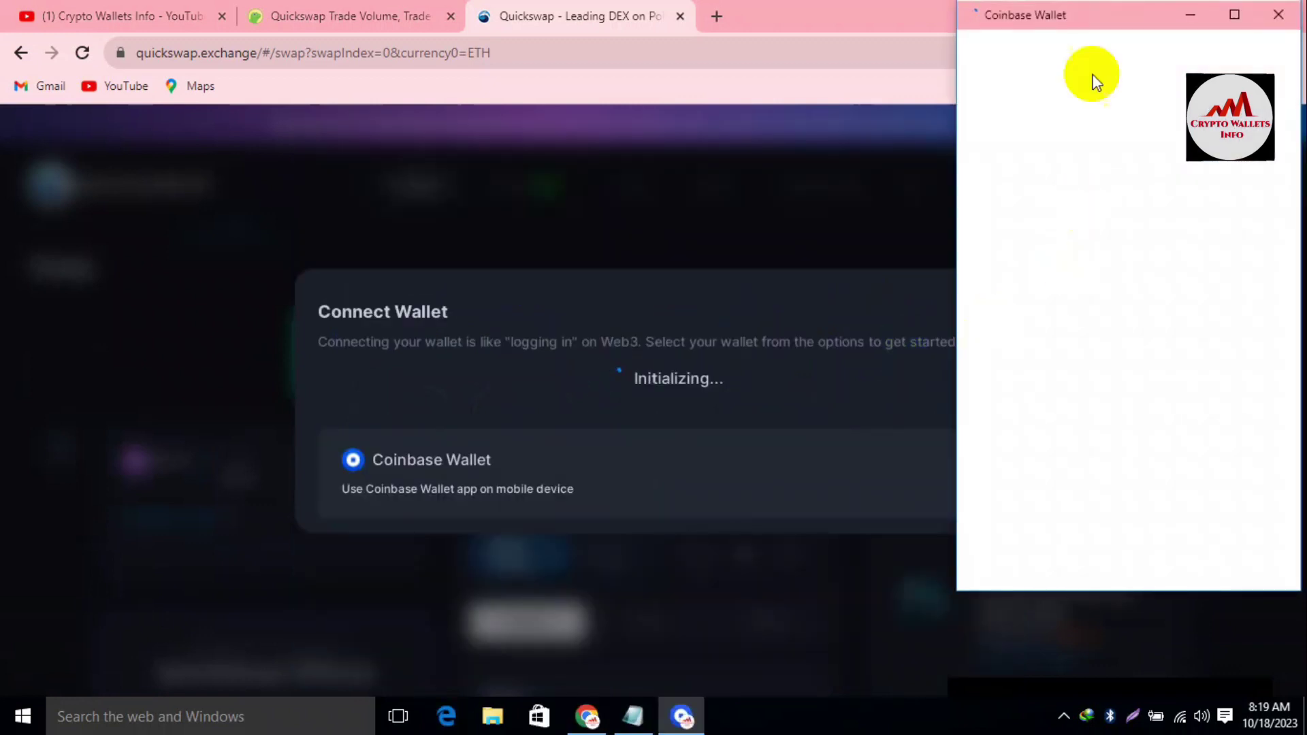
Approve the quickswap.exchange connection in Coinbase Wallet so account 0xA1AC…0529 appears
{"action": "left_click", "coordinate": [1096, 18]}
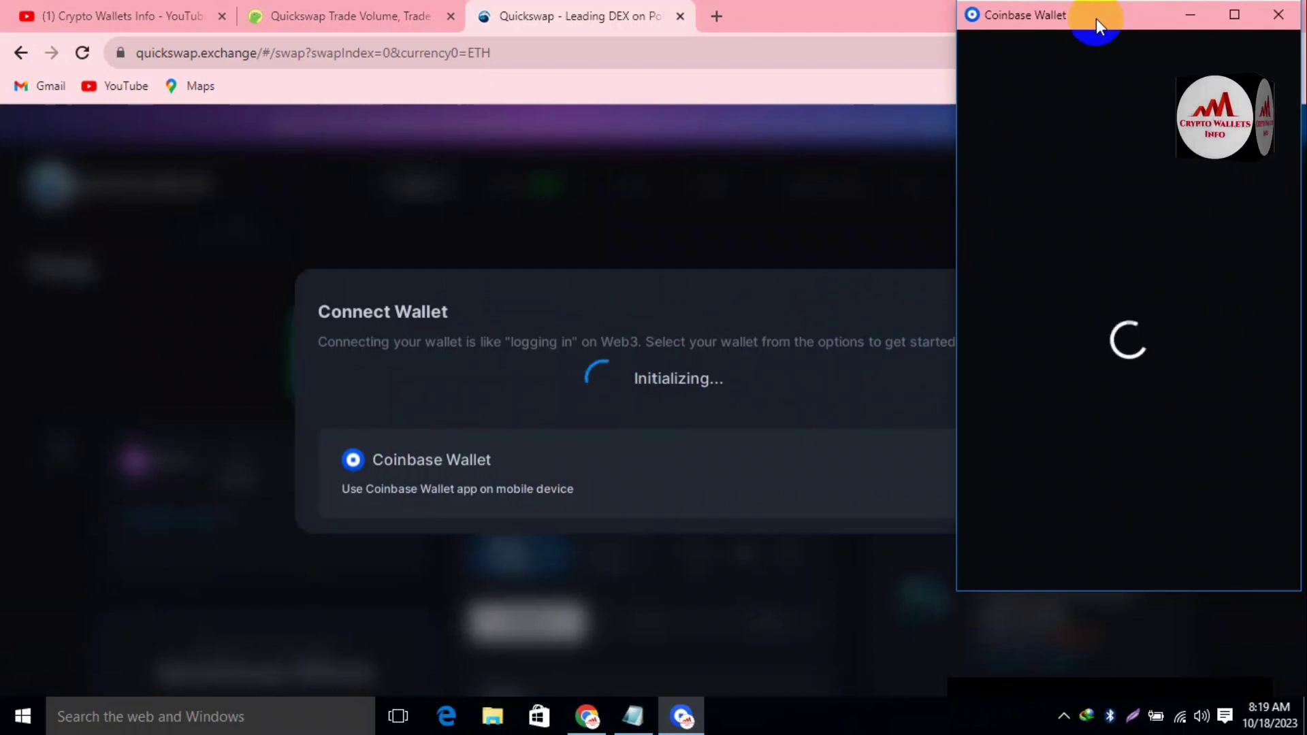
{"action": "left_click", "coordinate": [1070, 265]}
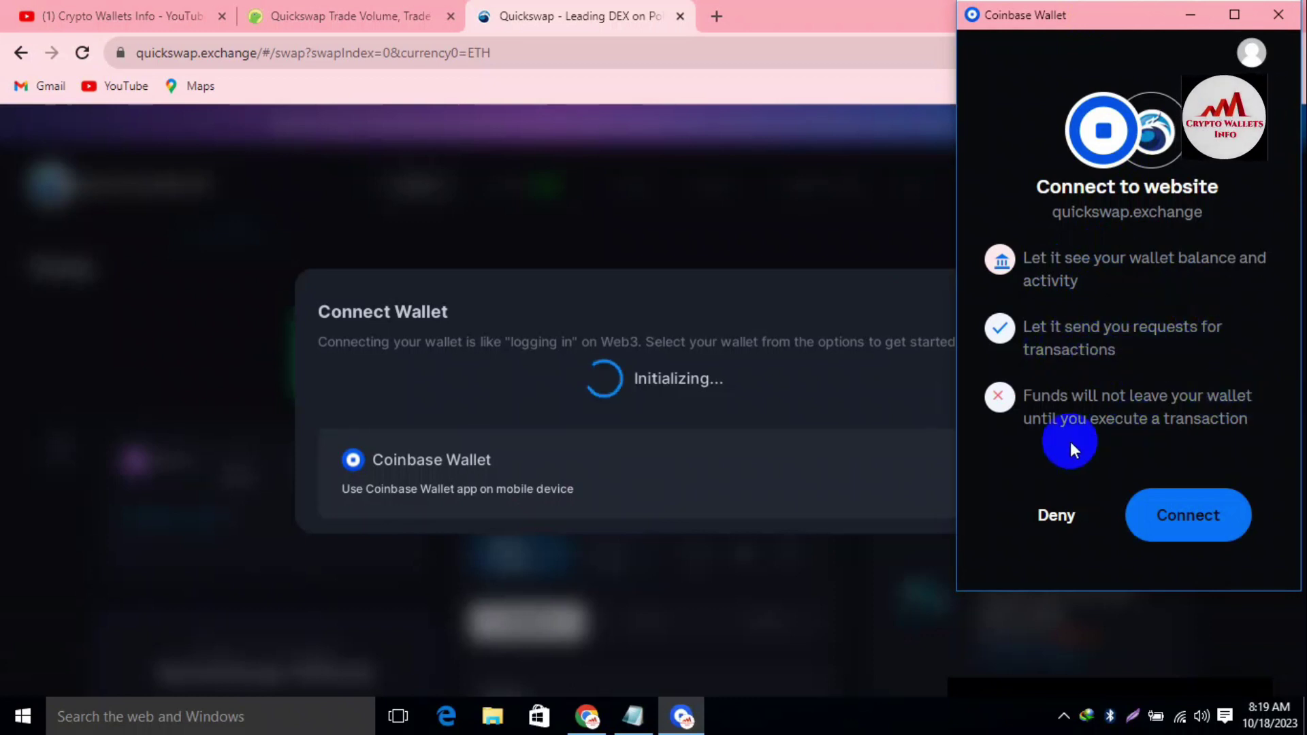
{"action": "left_click", "coordinate": [1190, 517]}
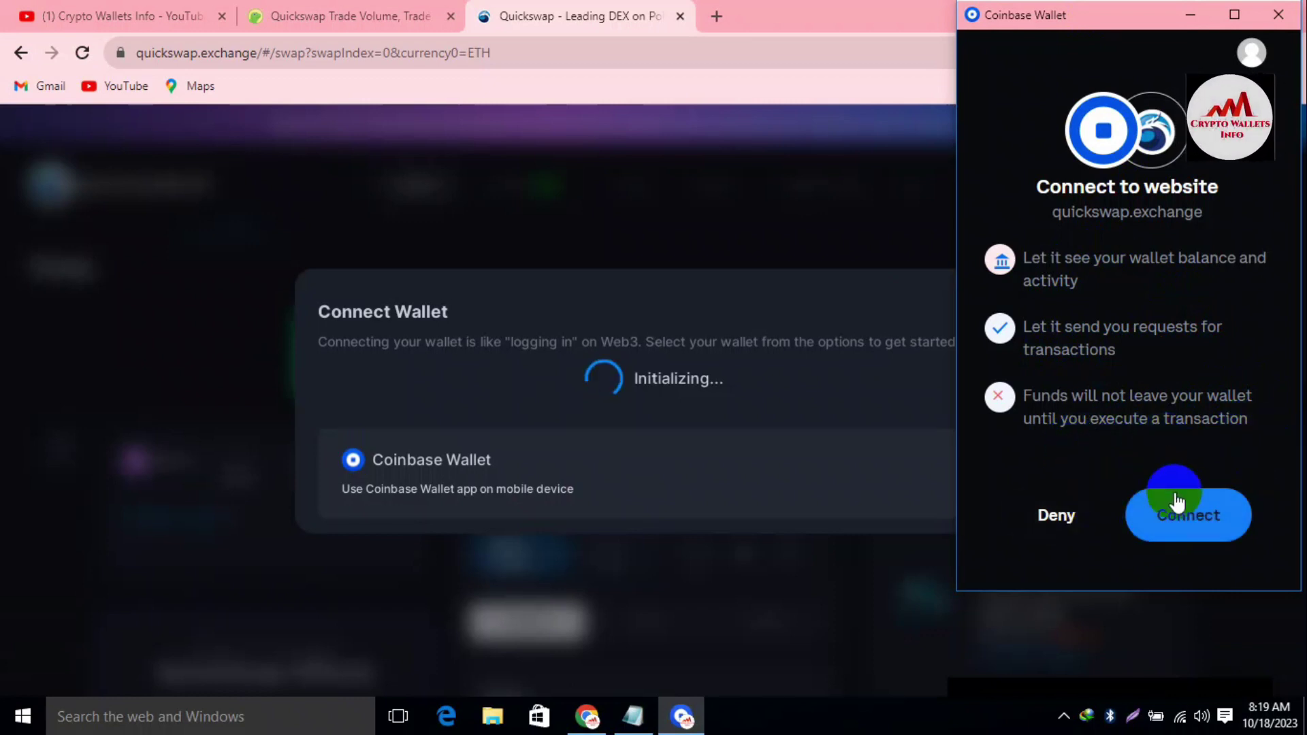
{"action": "left_click", "coordinate": [1129, 516]}
{"action": "left_click", "coordinate": [1214, 525]}
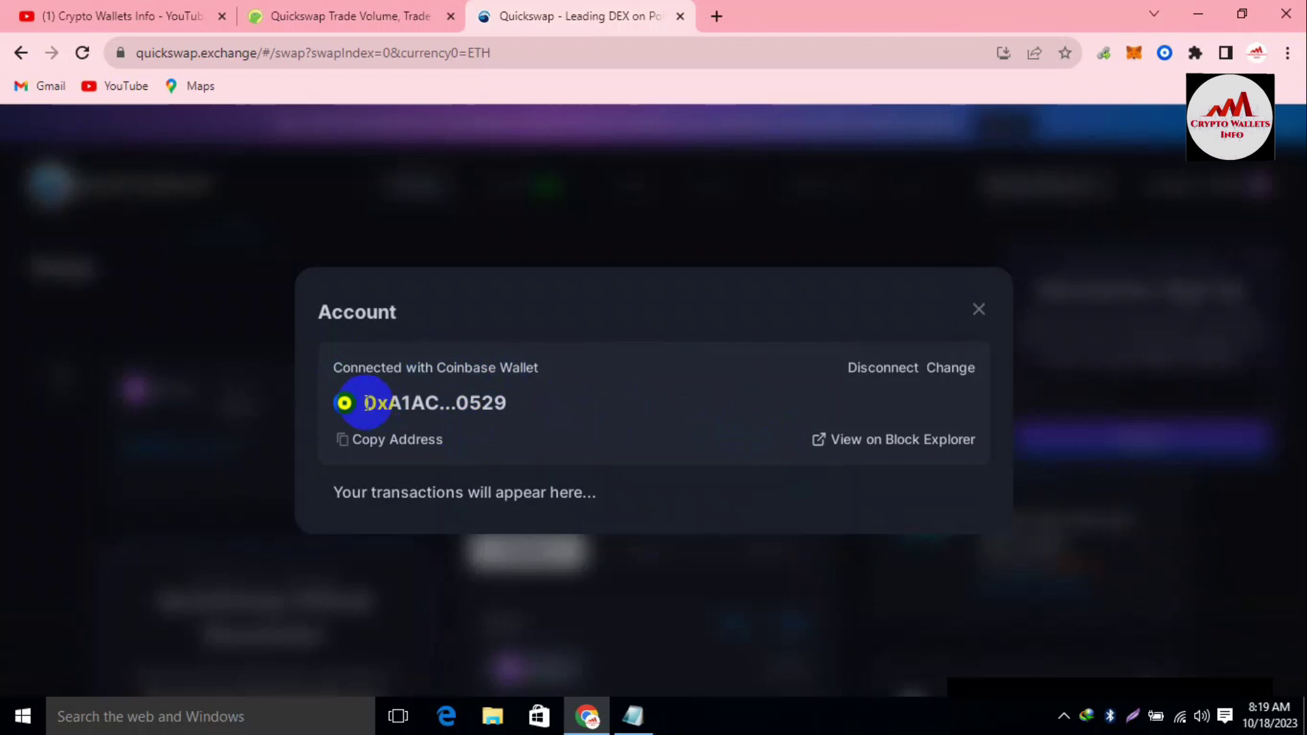
Select the connected wallet address and close QuickSwap's Account details modal
{"action": "left_click_drag", "start_coordinate": [366, 404], "coordinate": [506, 407]}
{"action": "left_click", "coordinate": [966, 312]}
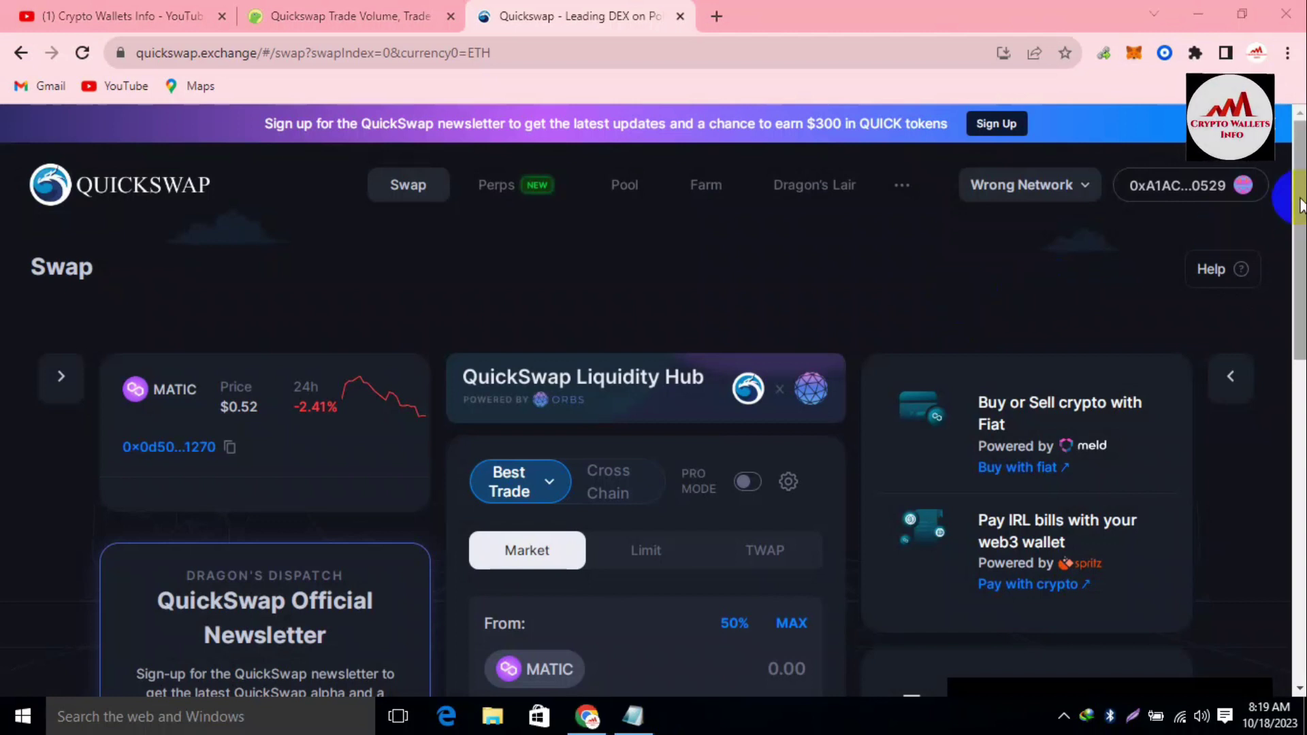
{"action": "left_click_drag", "start_coordinate": [1300, 205], "coordinate": [1300, 292]}
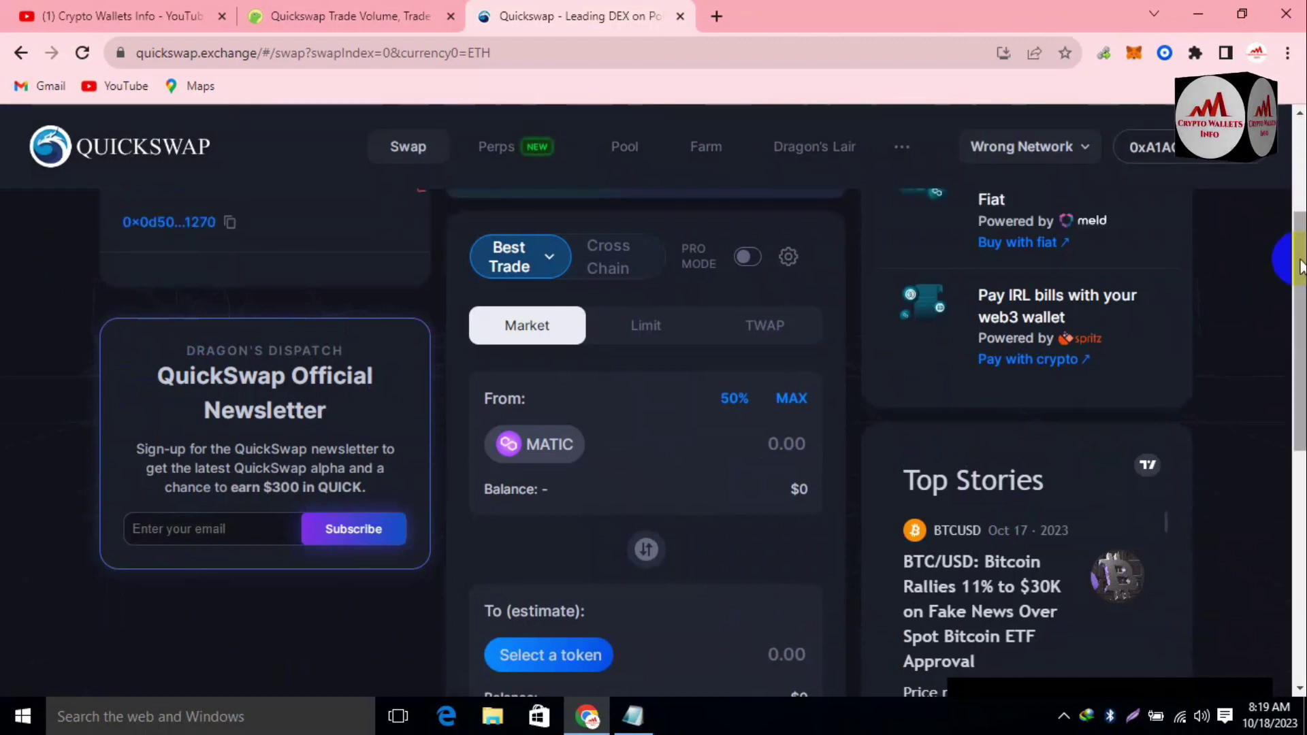
{"action": "left_click_drag", "start_coordinate": [1298, 256], "coordinate": [1301, 307]}
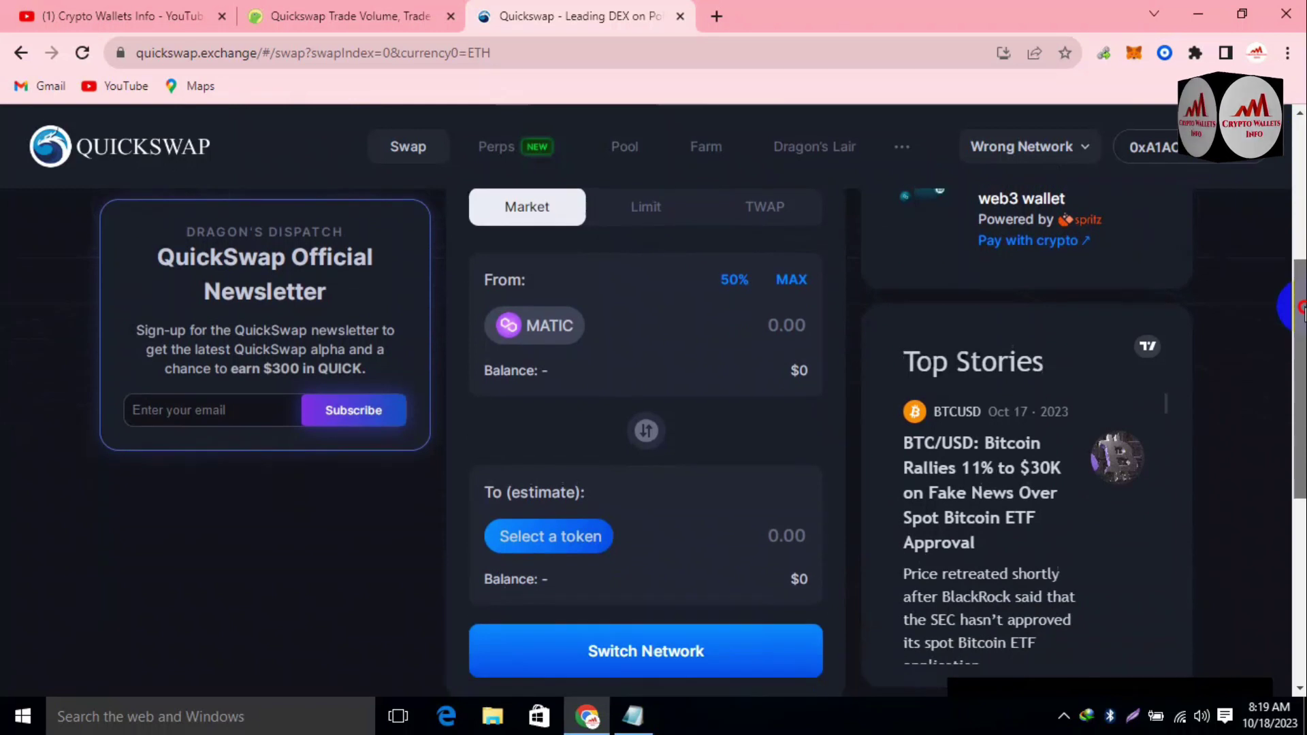
Set the swap pair to USDC for ETH, quoting about 0.61 ETH for 1000 USDC
{"action": "left_click", "coordinate": [758, 326]}
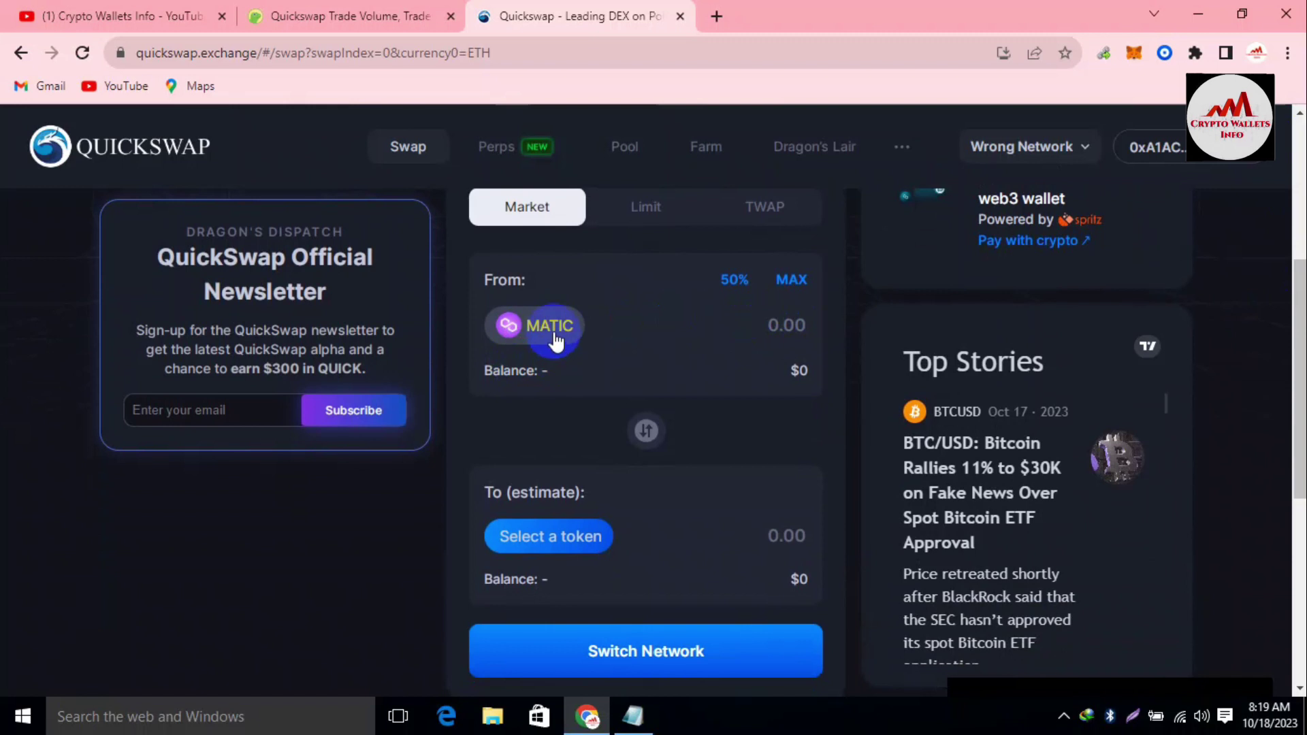
{"action": "left_click", "coordinate": [554, 332]}
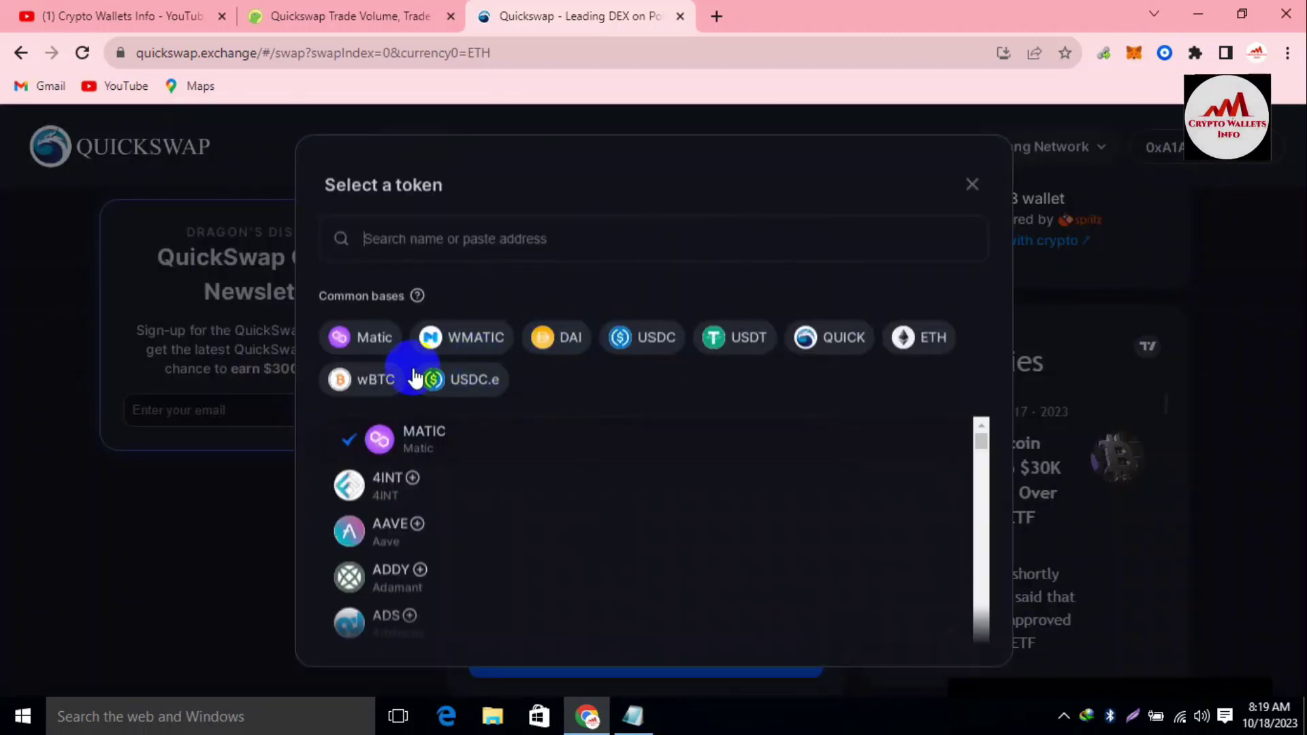
{"action": "left_click", "coordinate": [621, 339]}
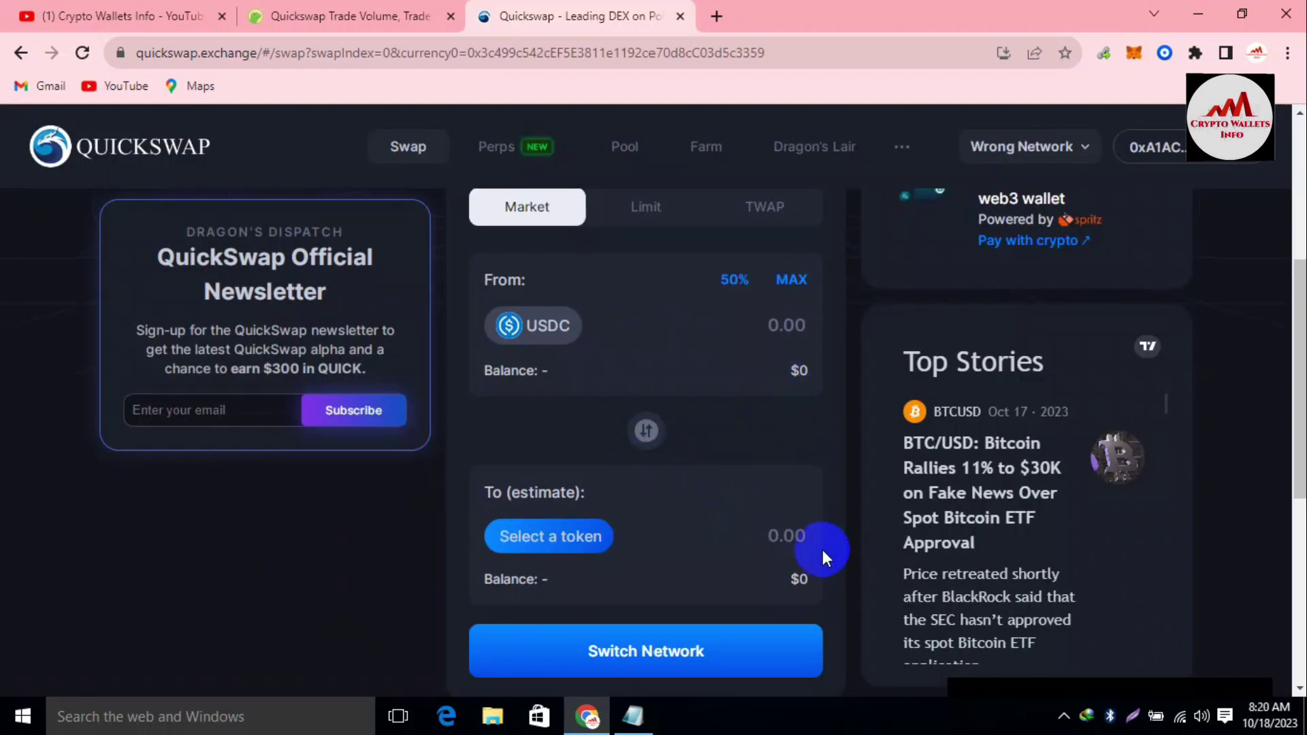
{"action": "left_click", "coordinate": [541, 541]}
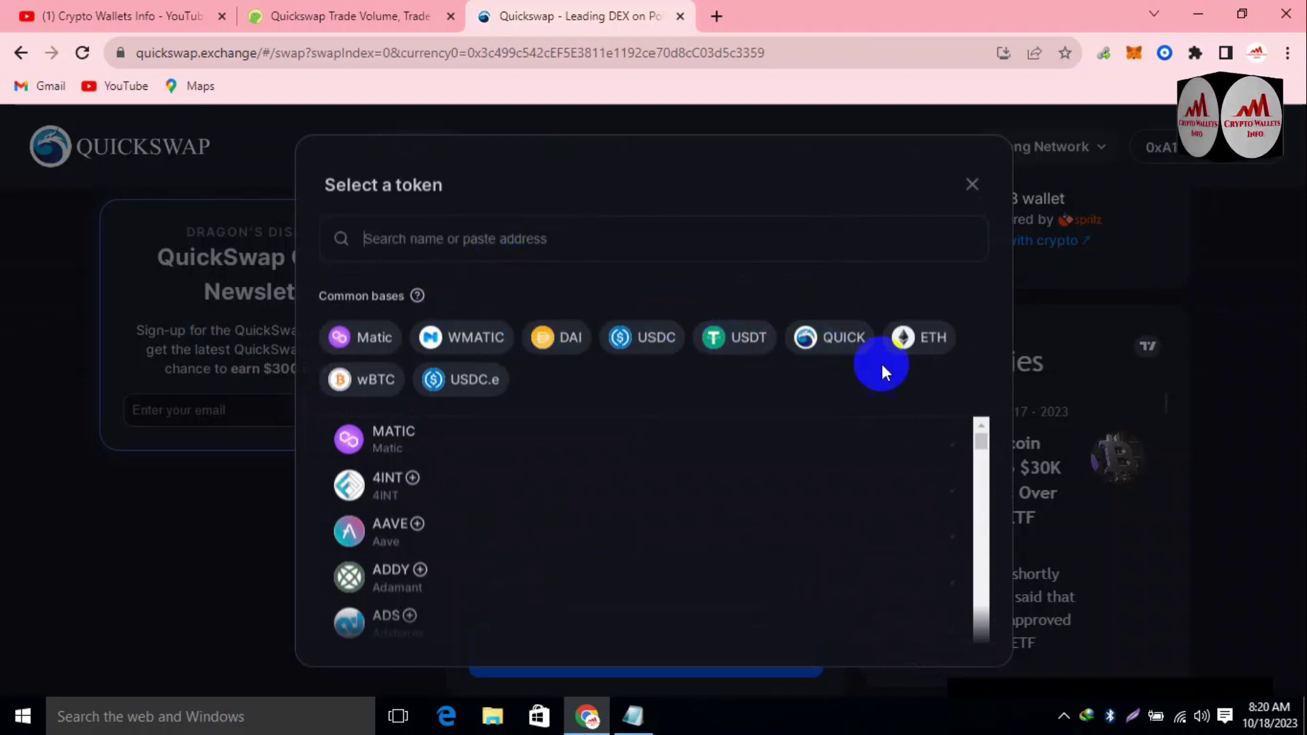
{"action": "left_click", "coordinate": [935, 342]}
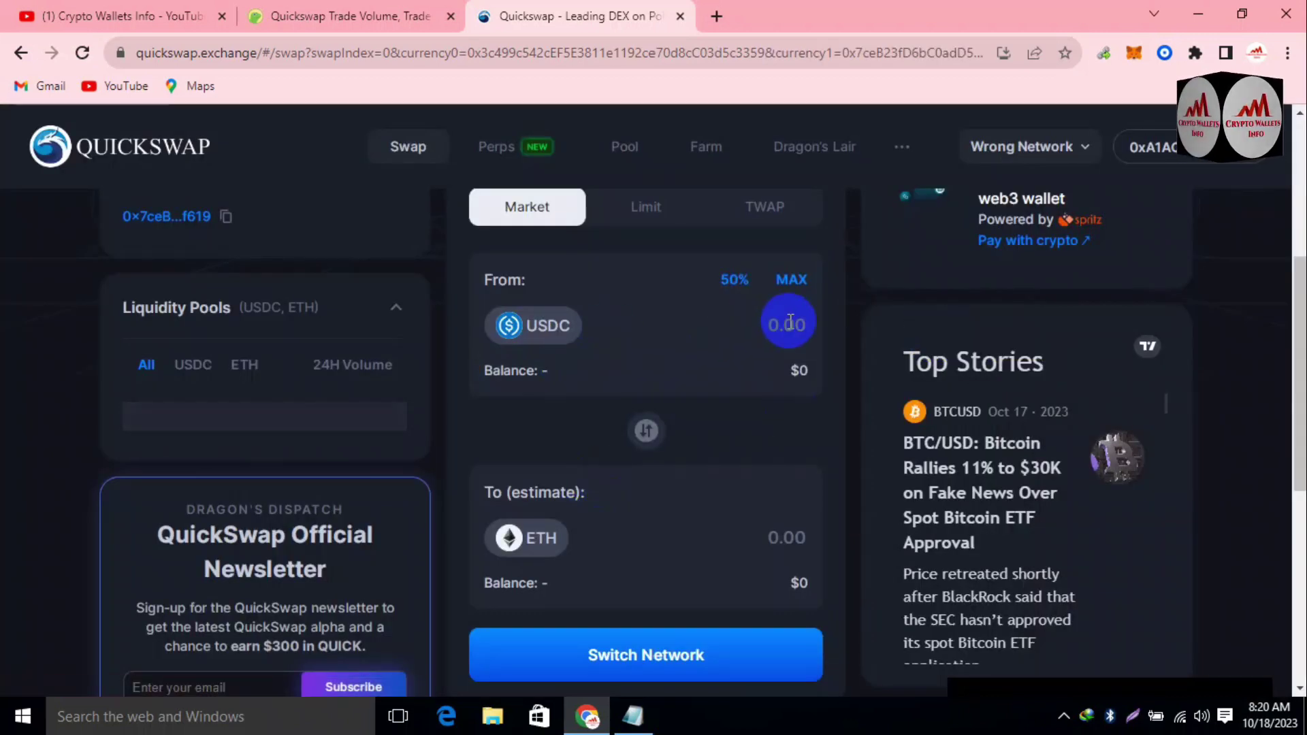
{"action": "type", "text": "1000"}
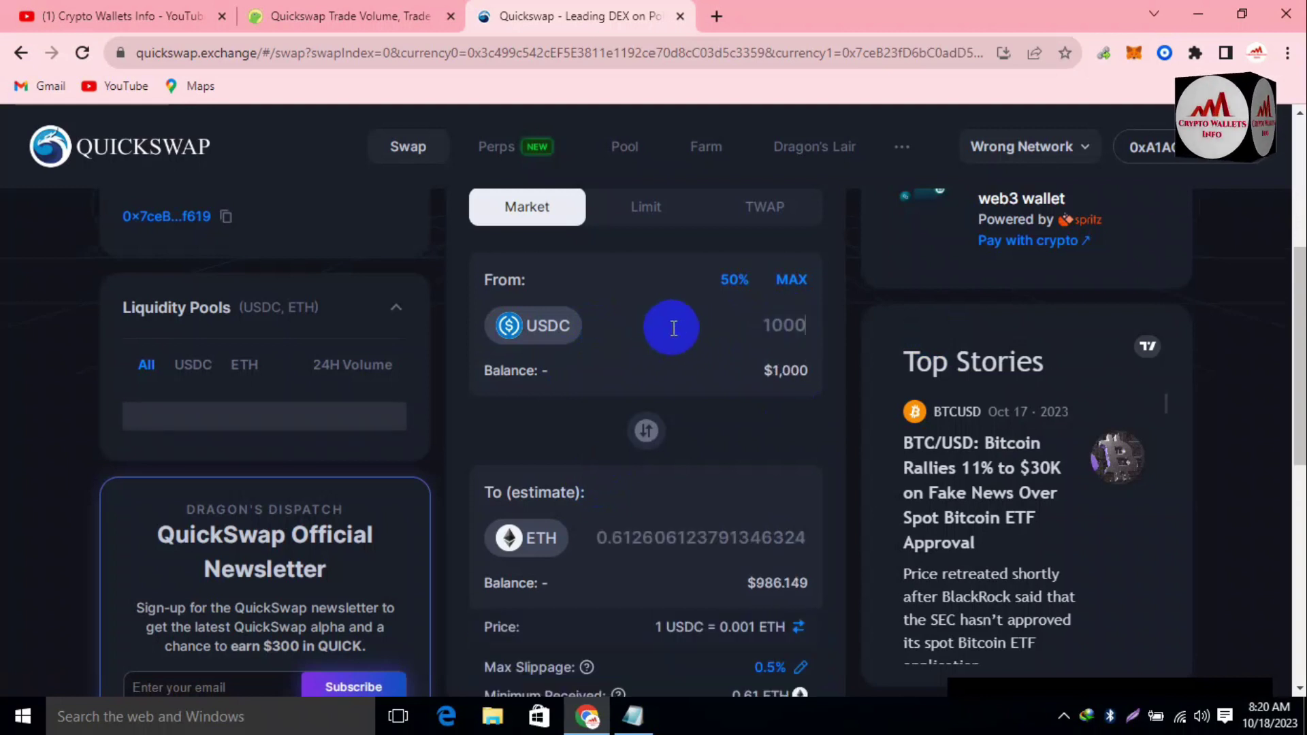
{"action": "scroll", "coordinate": [1295, 311], "scroll_direction": "down", "scroll_amount": 3}
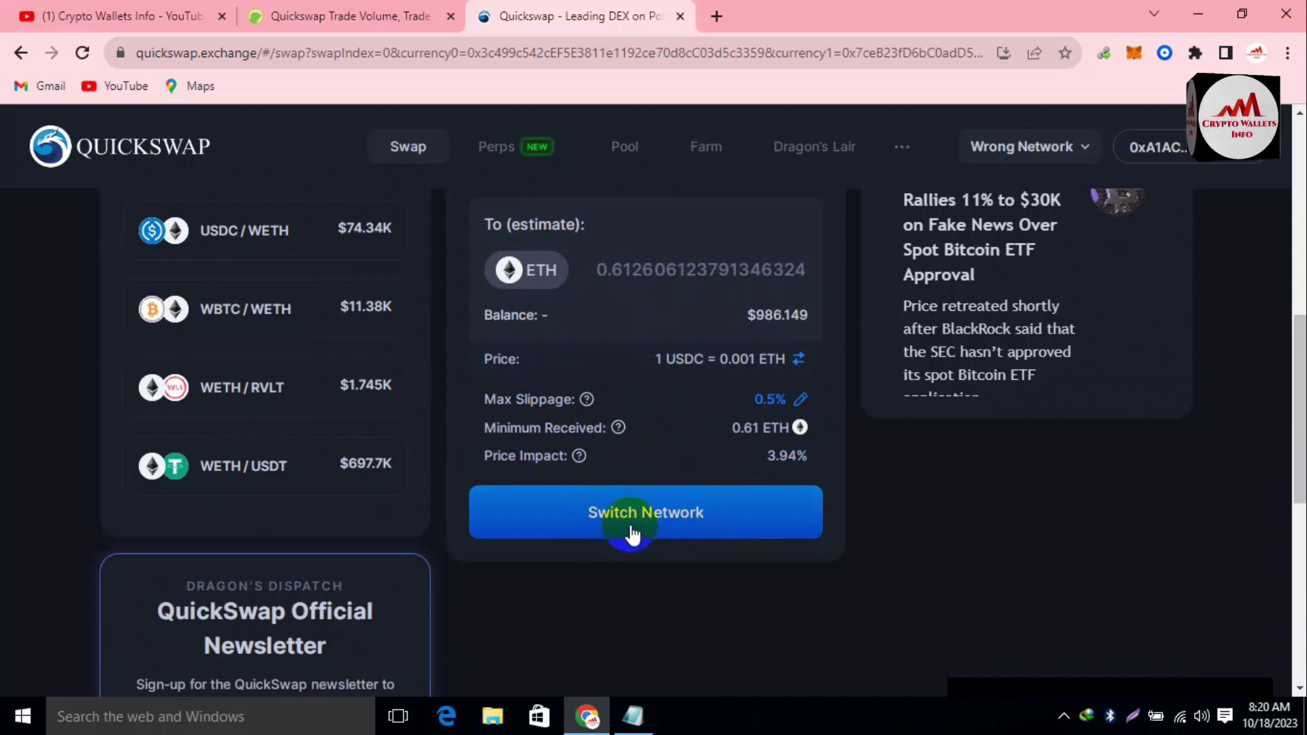
{"action": "scroll", "coordinate": [633, 535], "scroll_direction": "up", "scroll_amount": 1}
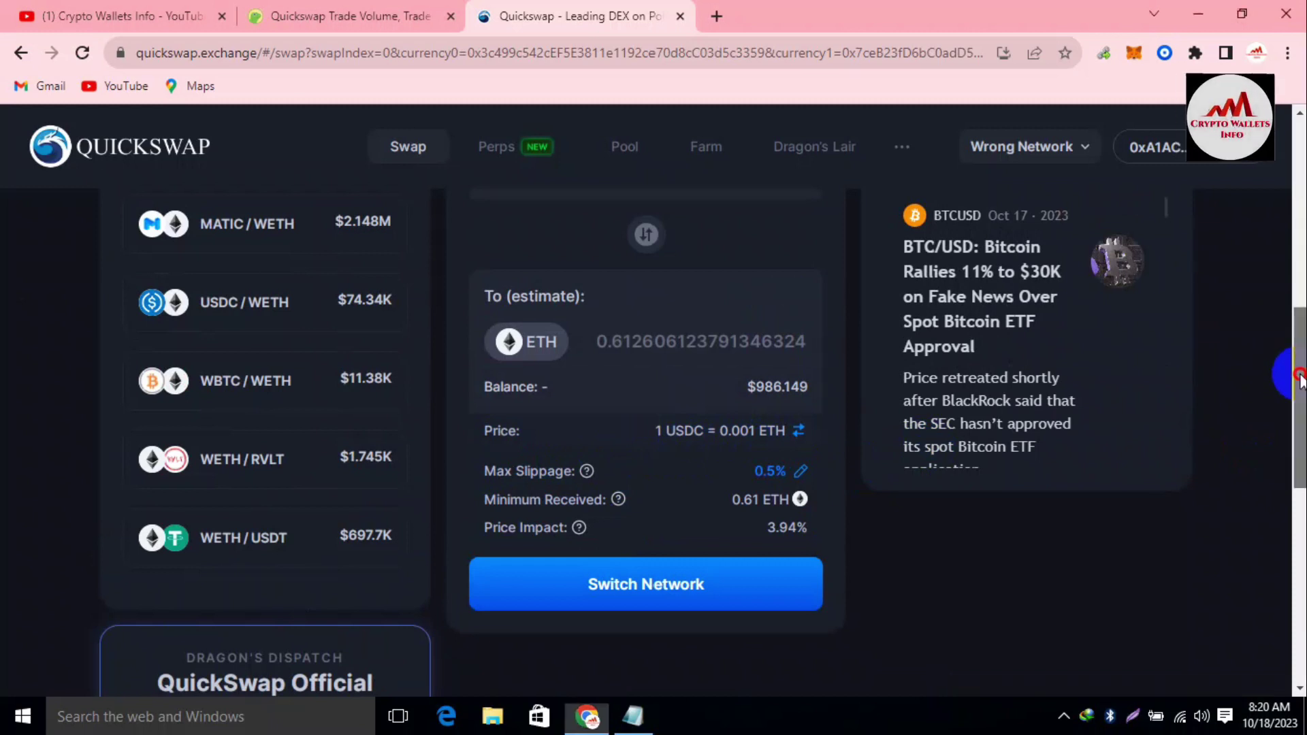
{"action": "scroll", "coordinate": [1284, 368], "scroll_direction": "up", "scroll_amount": 5}
{"action": "left_click", "coordinate": [625, 146]}
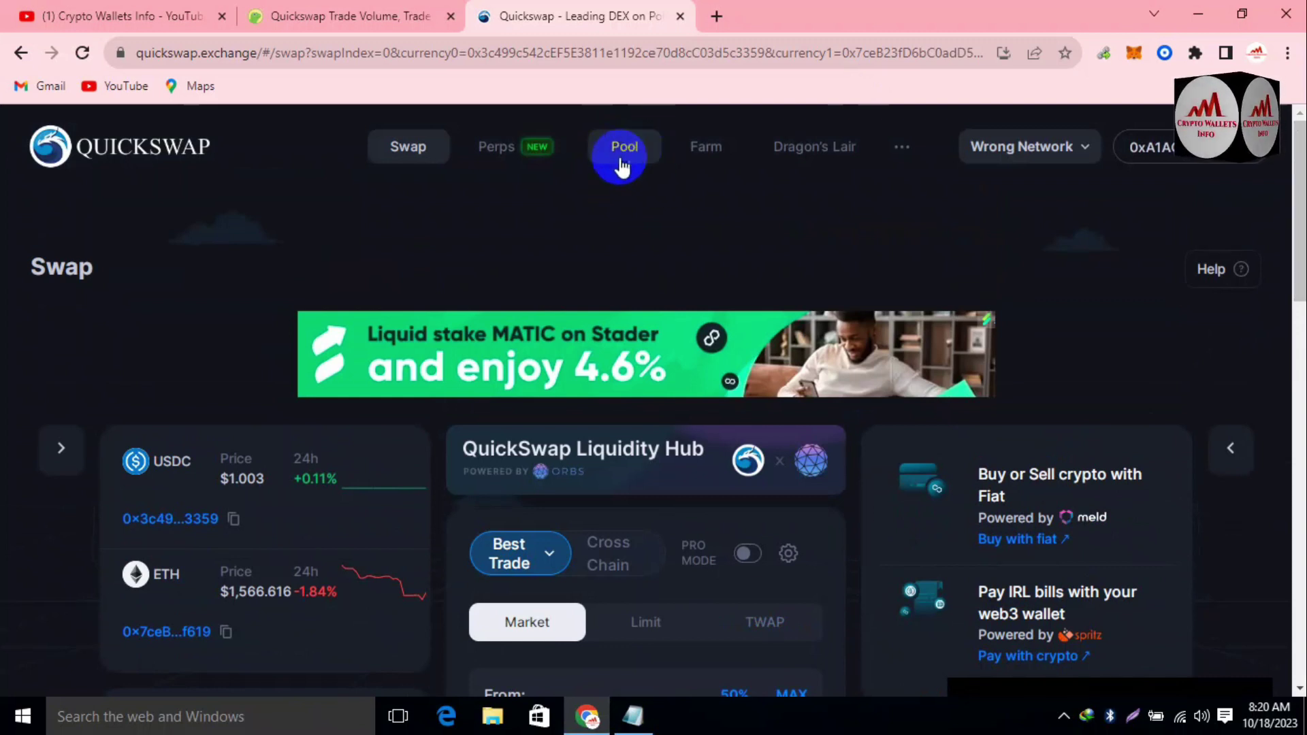
Open QuickSwap's Pool page with the Supply Liquidity form
{"action": "left_click", "coordinate": [627, 155]}
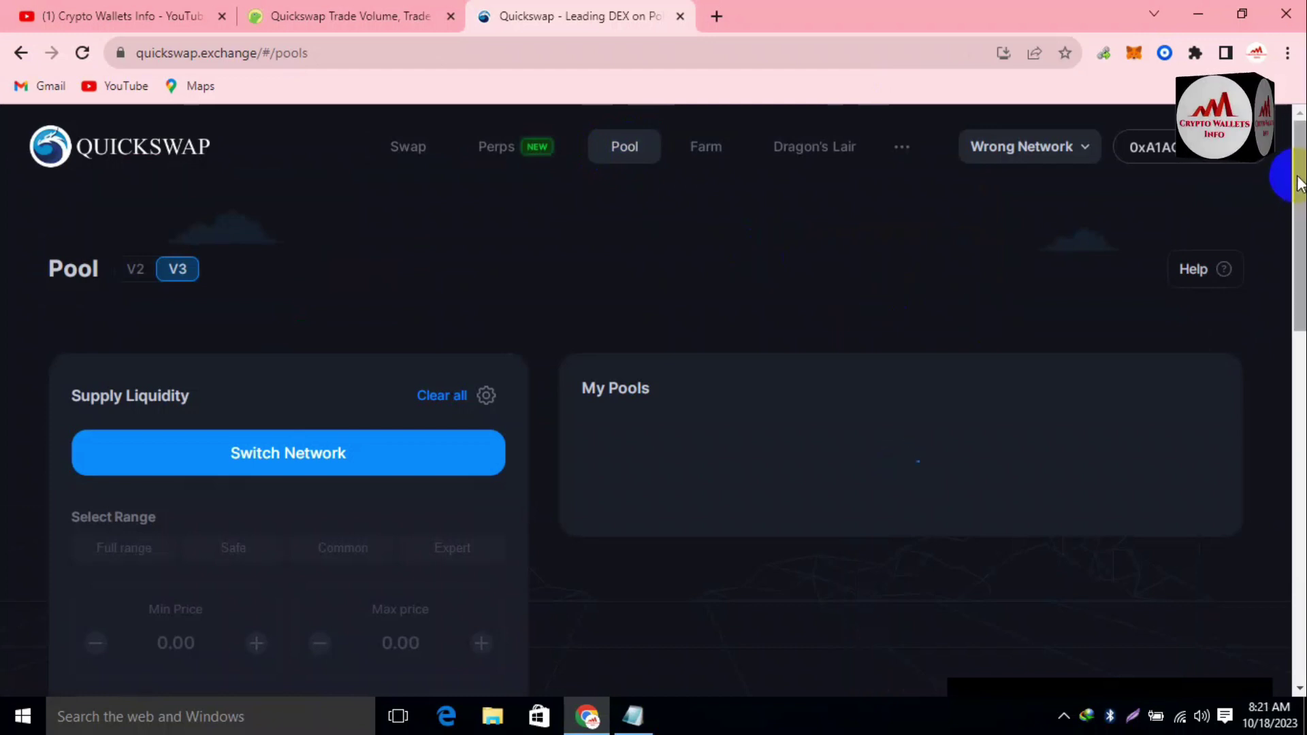
{"action": "left_click_drag", "start_coordinate": [1298, 184], "coordinate": [1292, 270]}
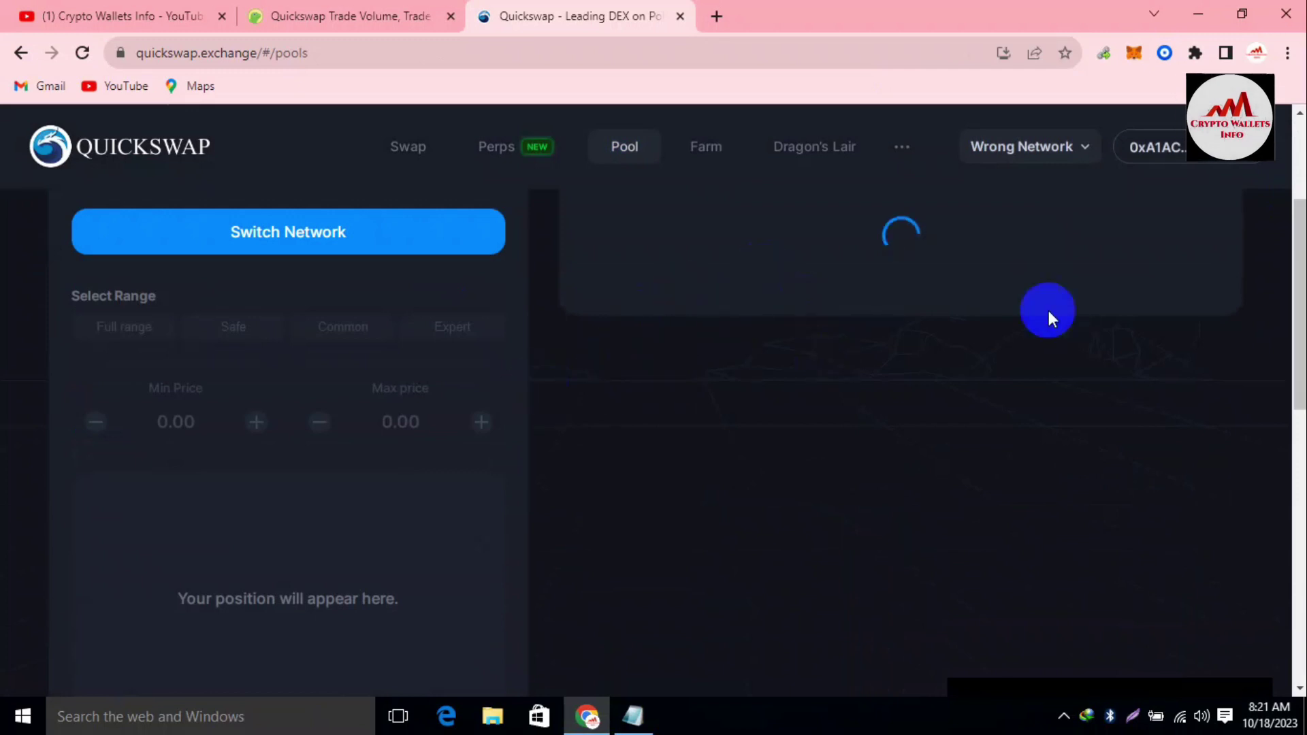
{"action": "mouse_move", "coordinate": [1293, 315]}
{"action": "left_mouse_down"}
{"action": "mouse_move", "coordinate": [1295, 260]}
{"action": "mouse_move", "coordinate": [1295, 459]}
{"action": "left_mouse_up"}
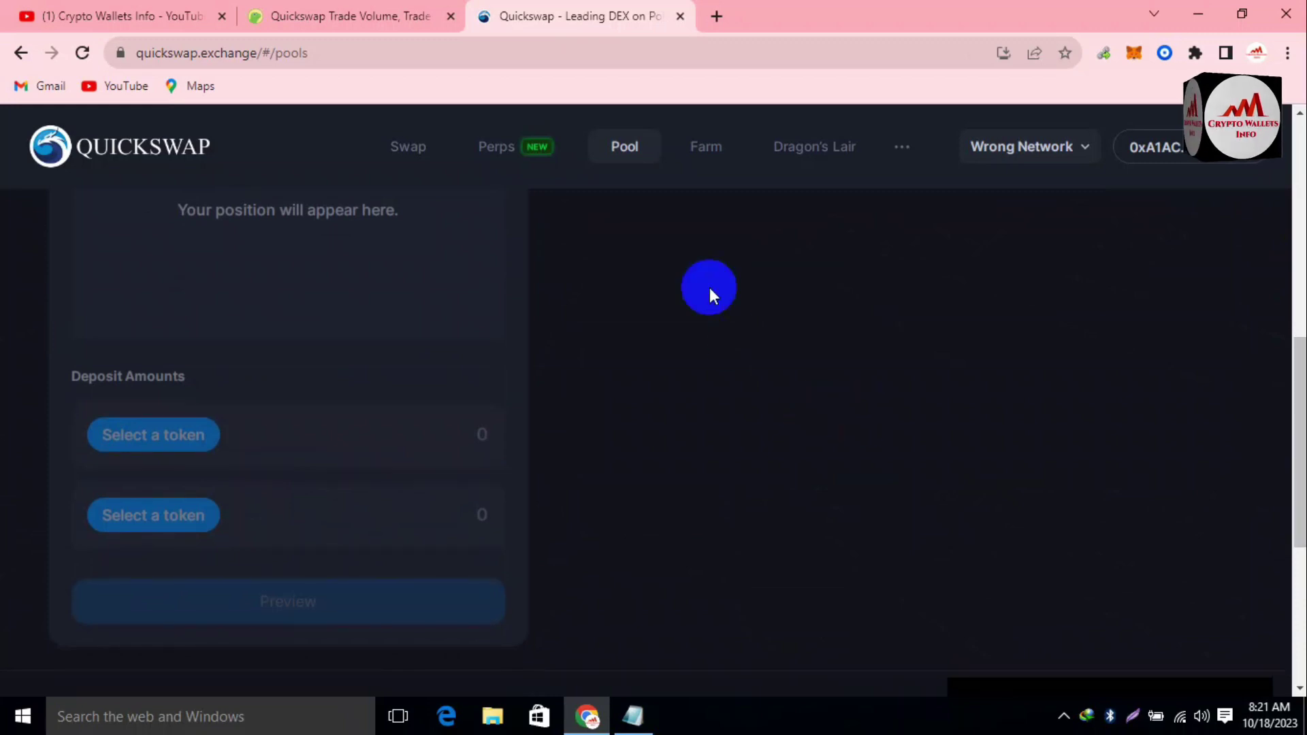
Search CoinGecko for quickswap, open the Quickswap (v3) listing, then return to YouTube
{"action": "left_click", "coordinate": [345, 17]}
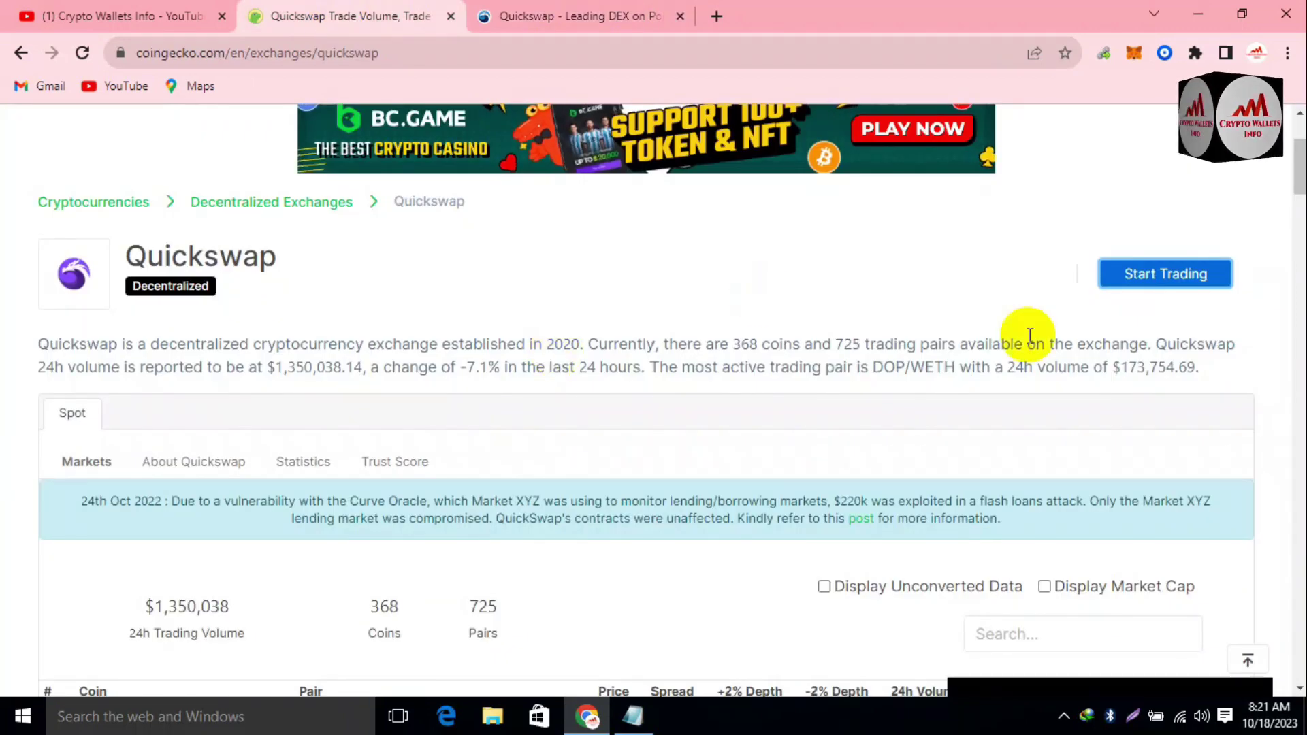
{"action": "left_click", "coordinate": [20, 52]}
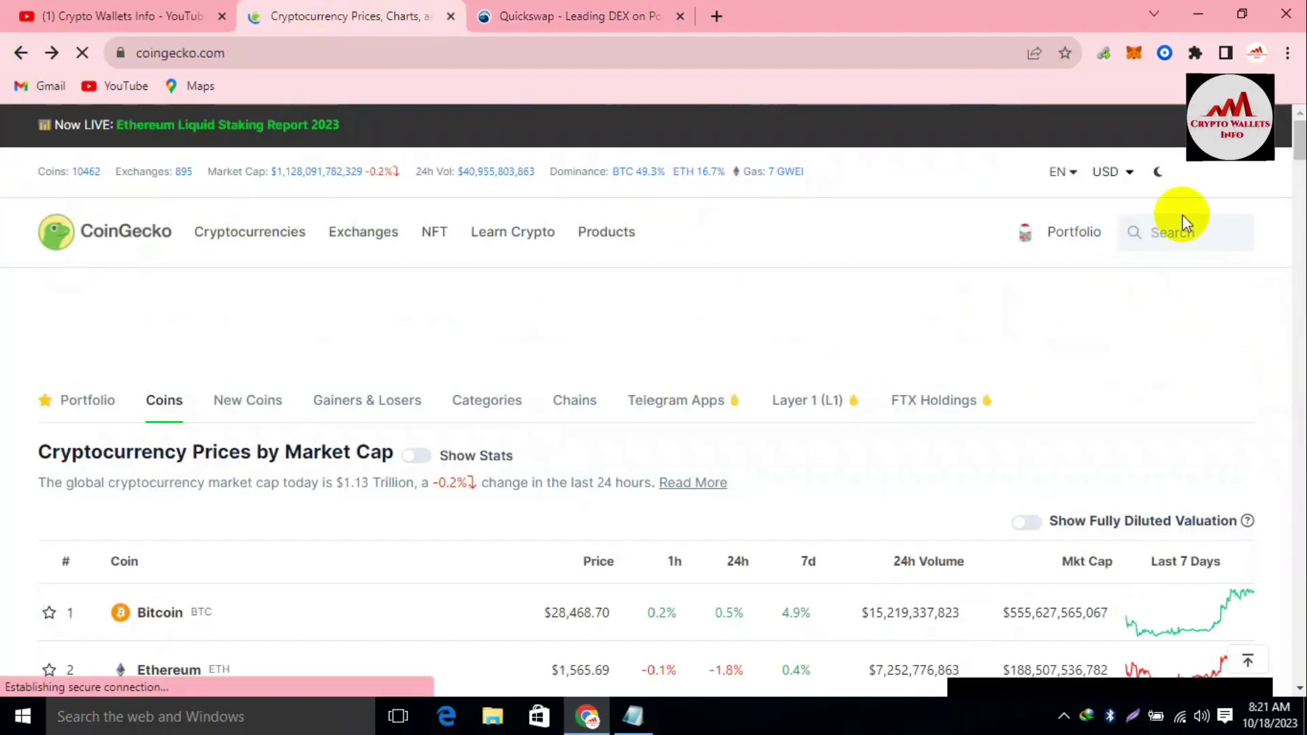
{"action": "left_click", "coordinate": [1185, 236]}
{"action": "type", "text": "quickswa"}
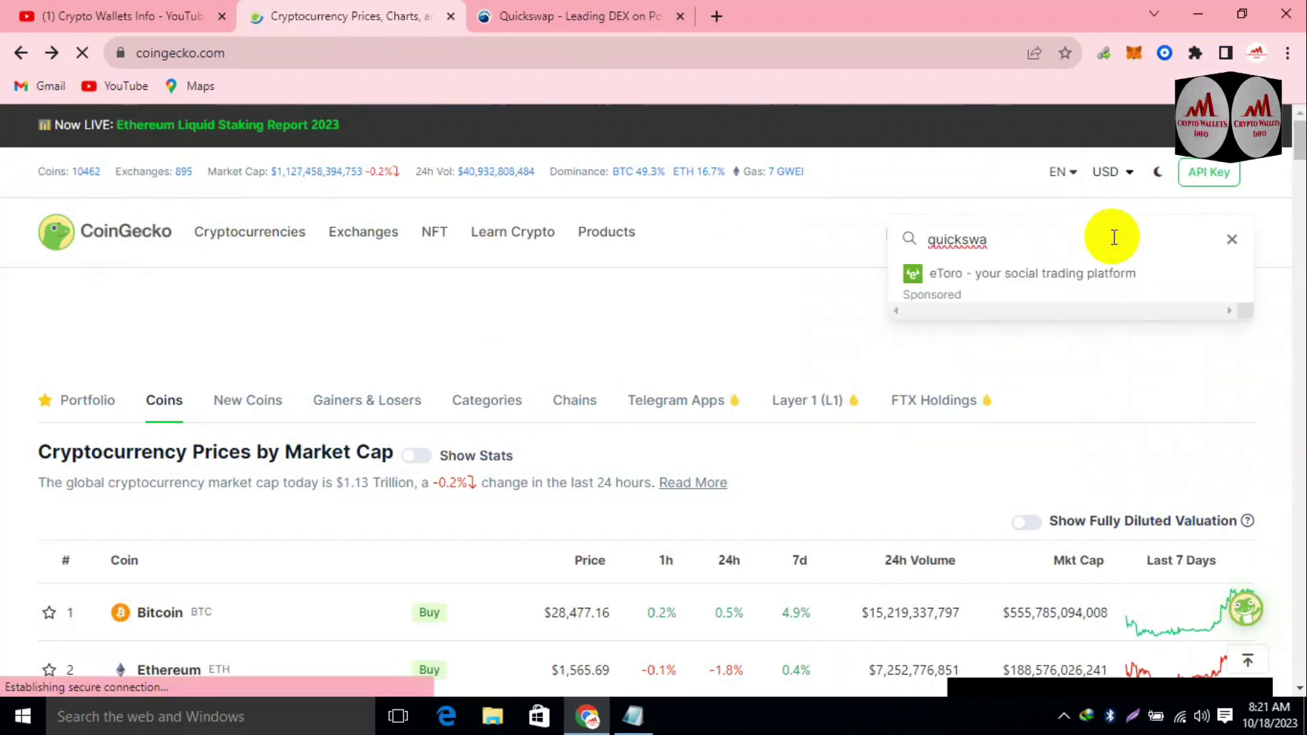
{"action": "key", "text": "BackSpace"}
{"action": "key", "text": "BackSpace"}
{"action": "key", "text": "BackSpace"}
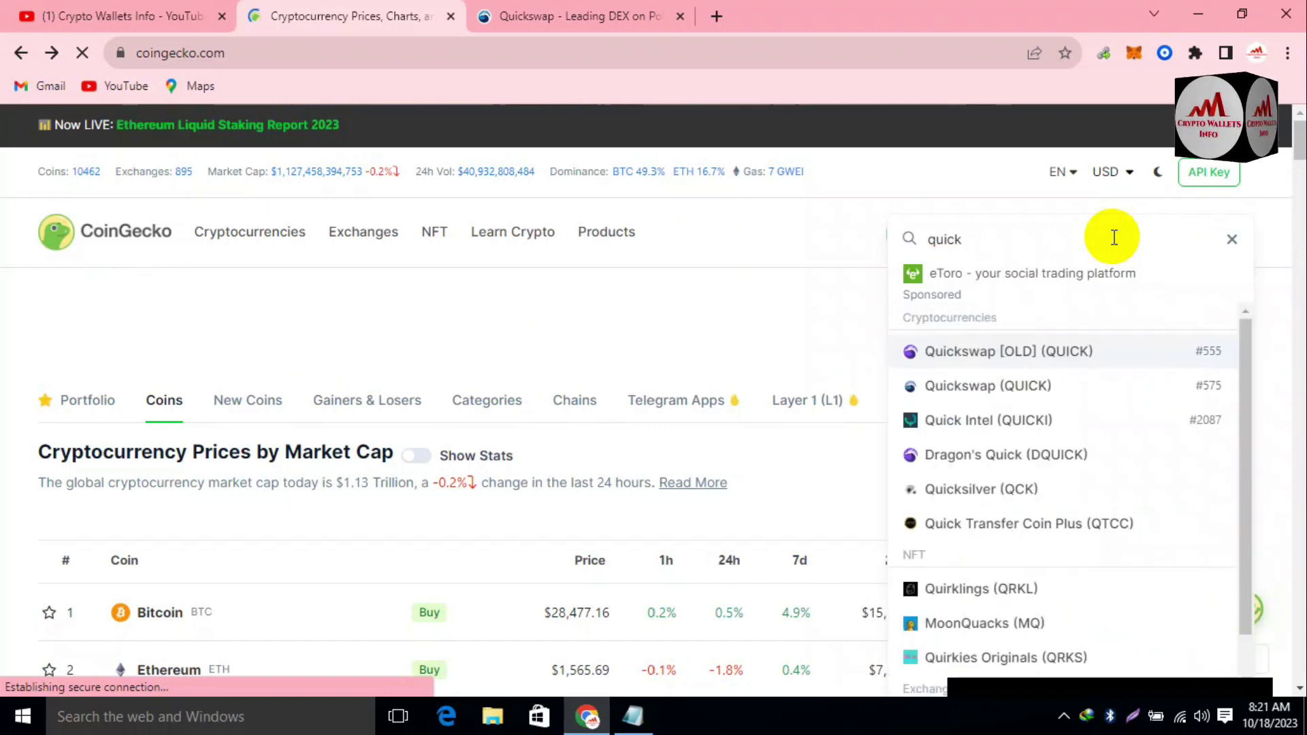
{"action": "type", "text": "swa"}
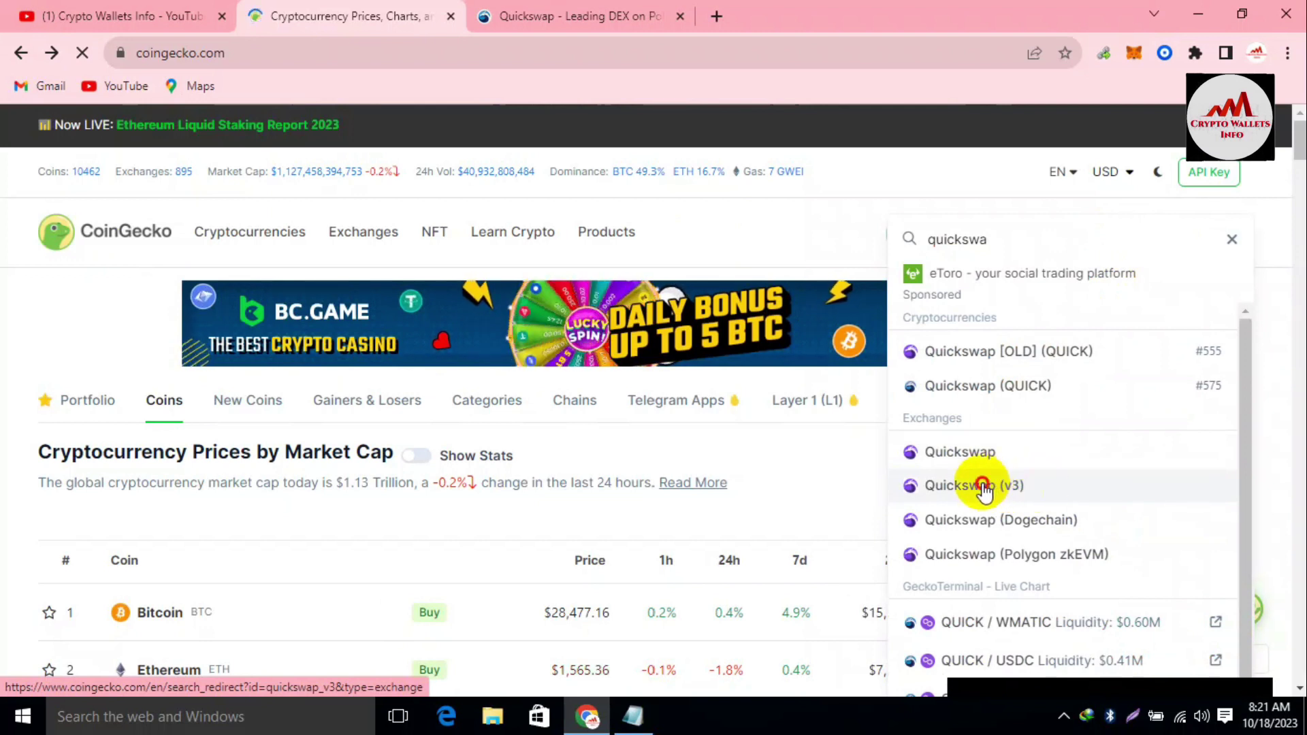
{"action": "left_click", "coordinate": [983, 491]}
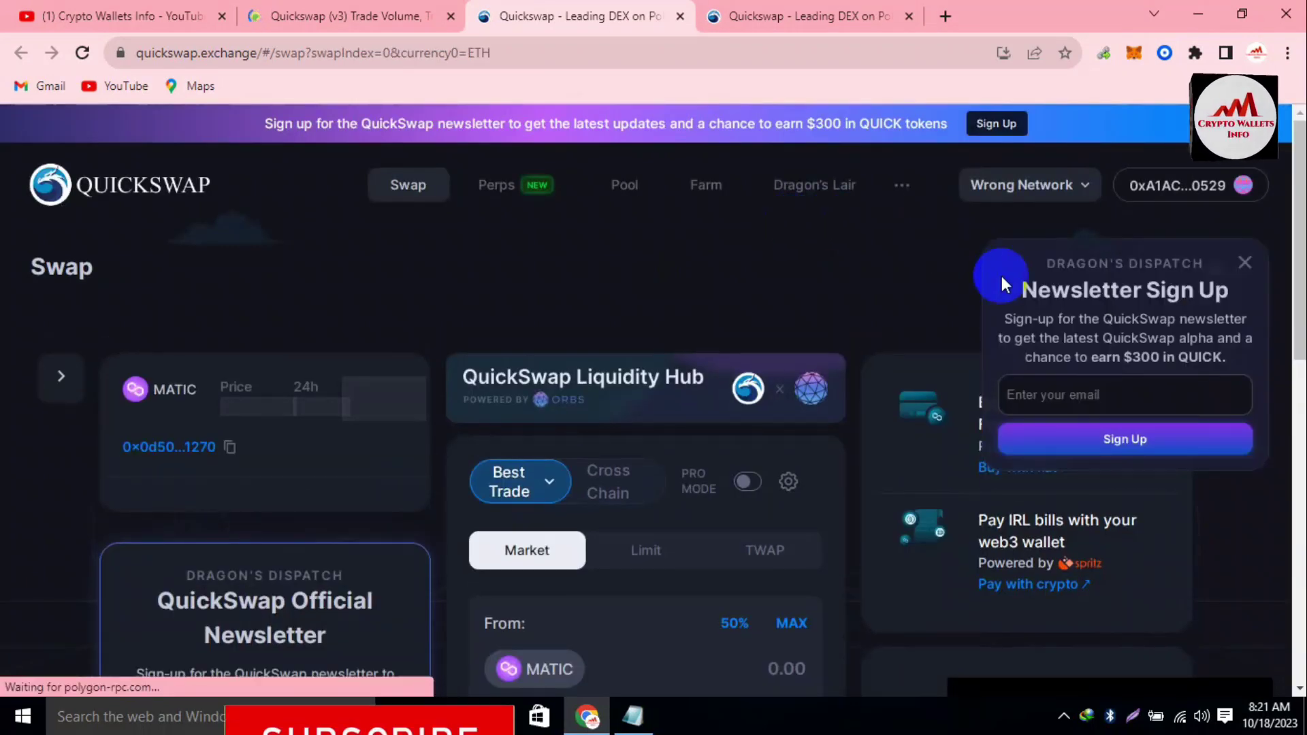
{"action": "scroll", "coordinate": [654, 409], "scroll_direction": "down", "scroll_amount": 5}
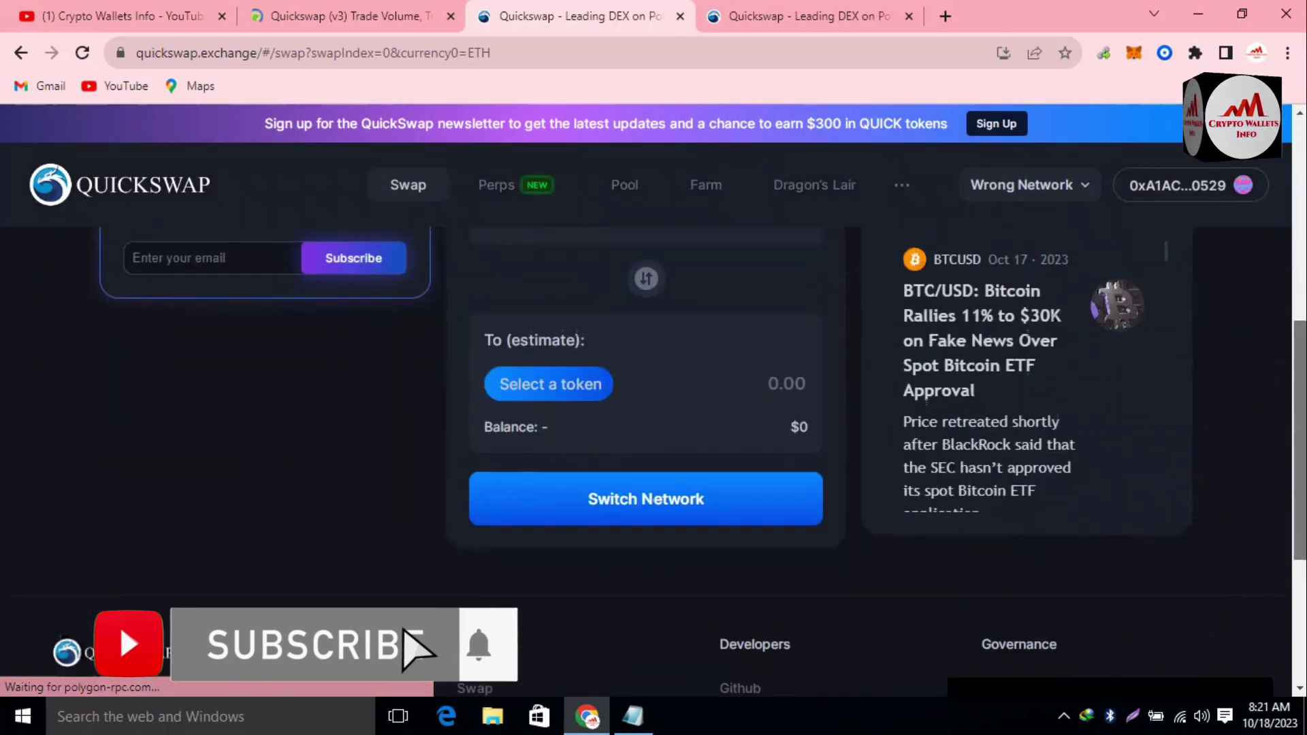
{"action": "left_click", "coordinate": [105, 8]}
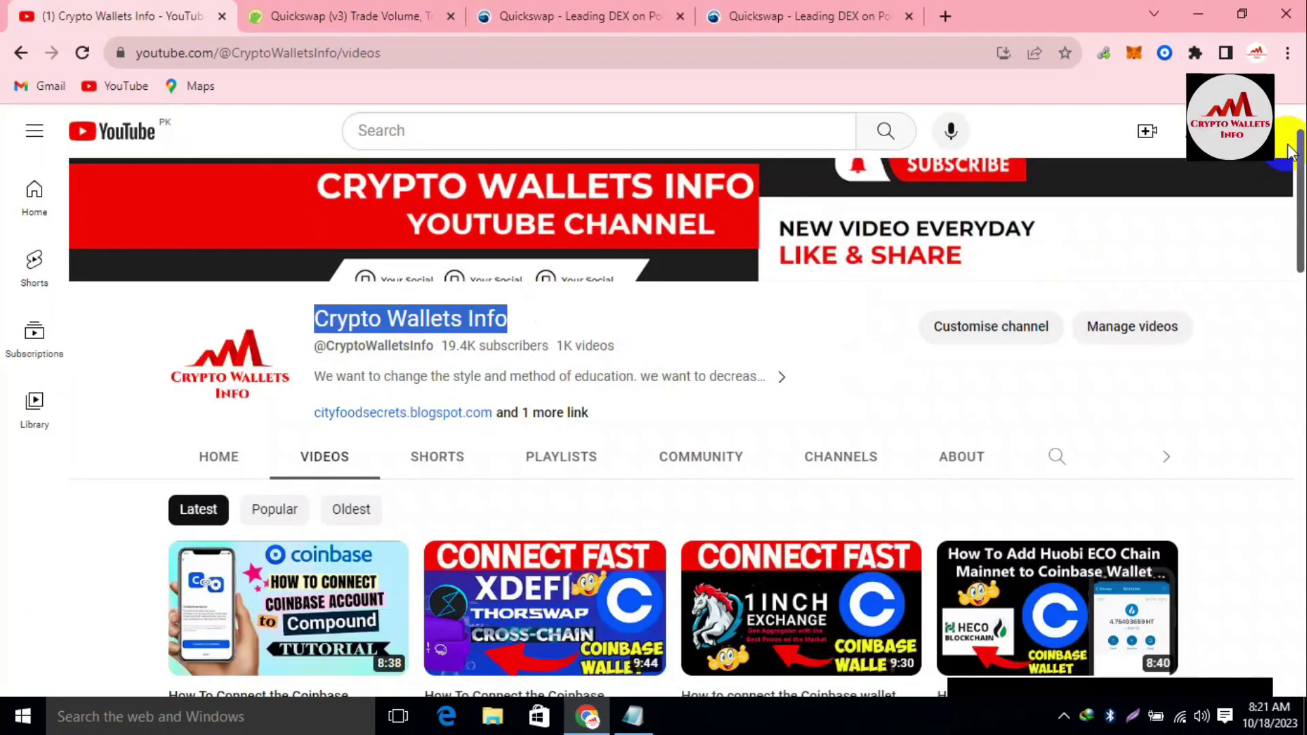
{"action": "left_click", "coordinate": [1288, 209]}
{"action": "left_click_drag", "start_coordinate": [1300, 215], "coordinate": [1299, 192]}
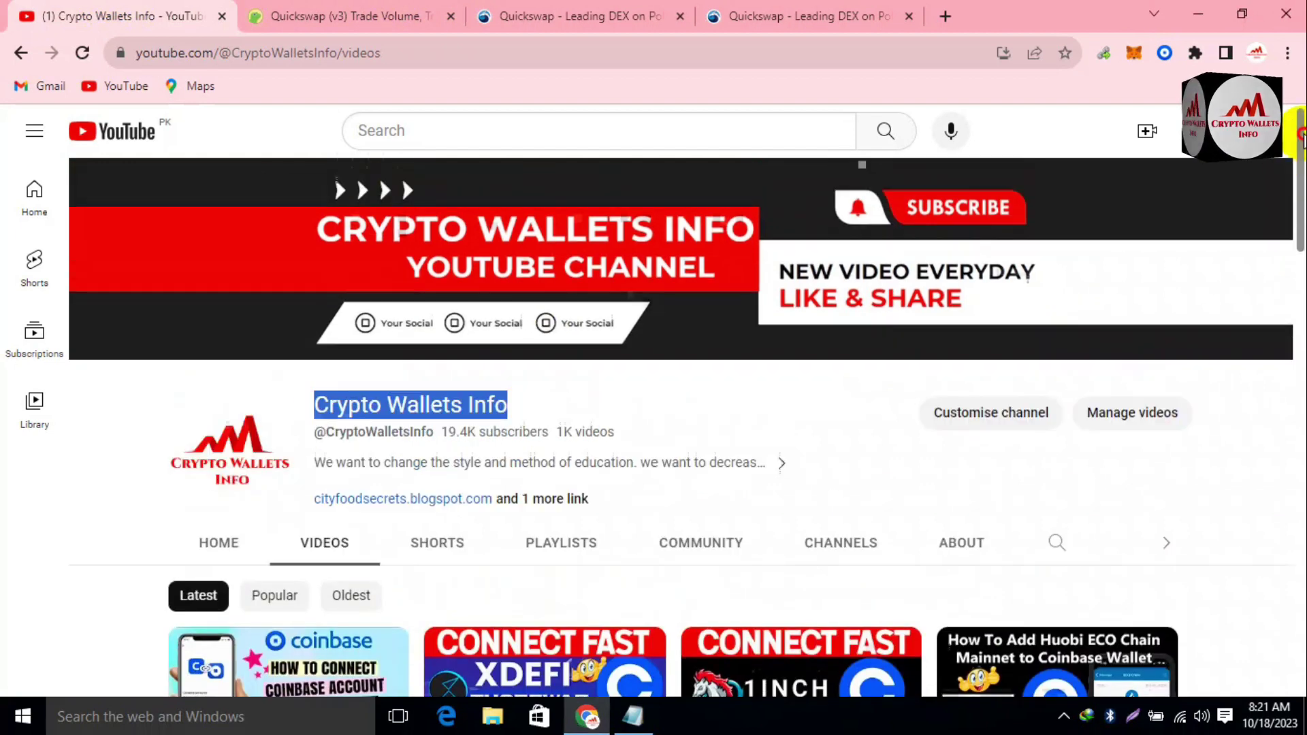